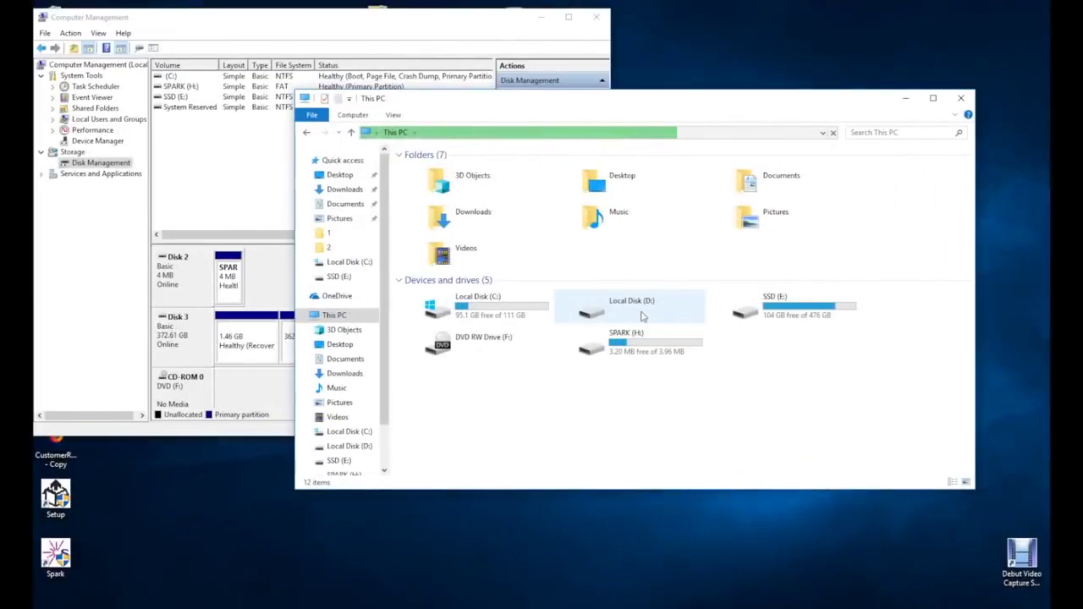
Try to open Local Disk (D:) in File Explorer.
double_click(641, 316)
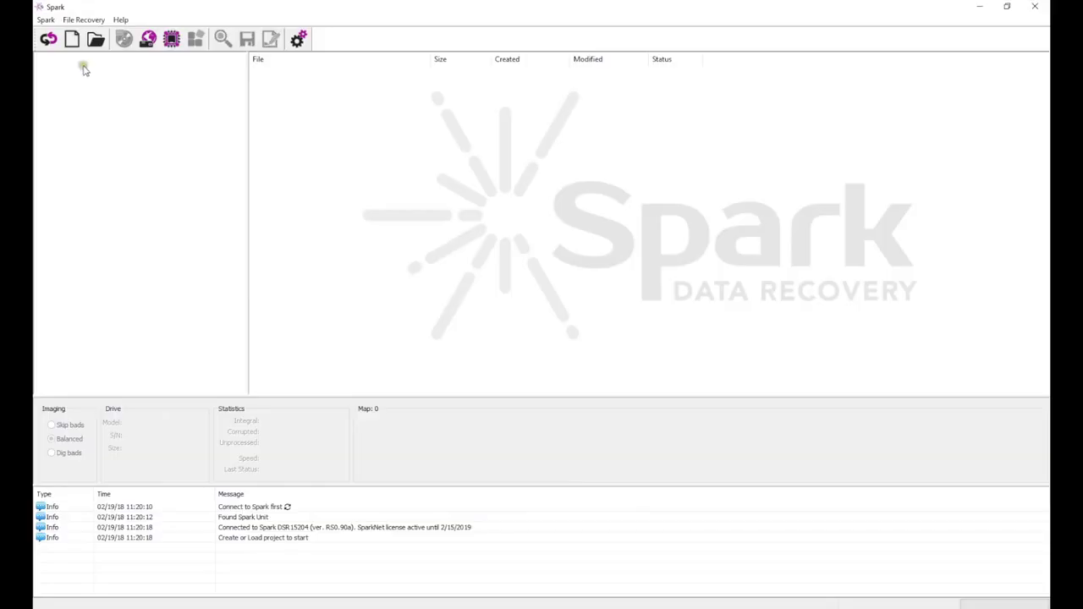
Create a new Spark project in the suggested folder on drive E: and run the drive diagnostics and optimization.
click(72, 40)
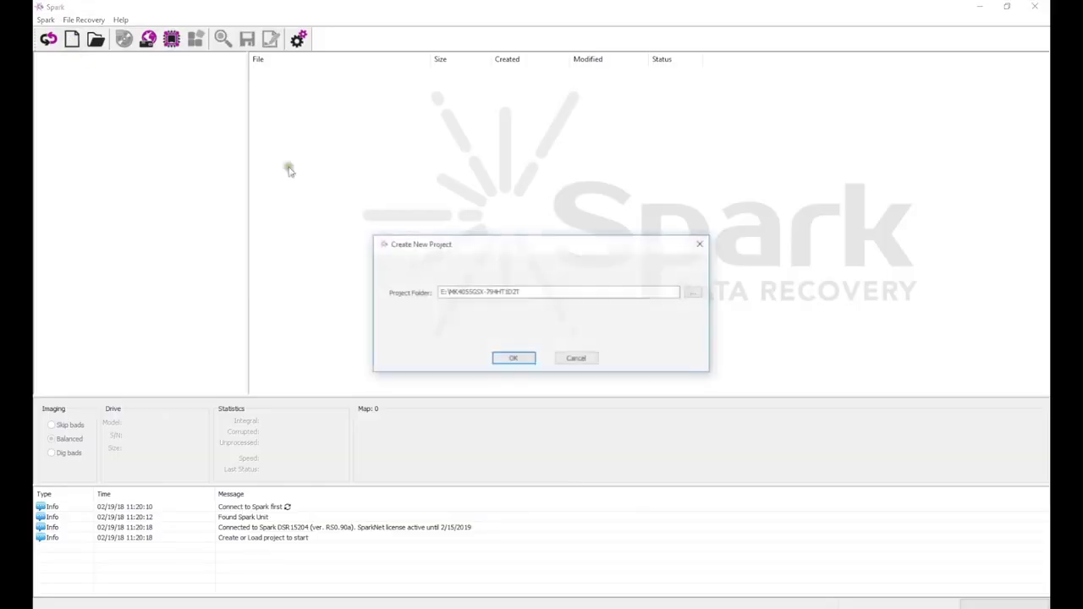
click(510, 360)
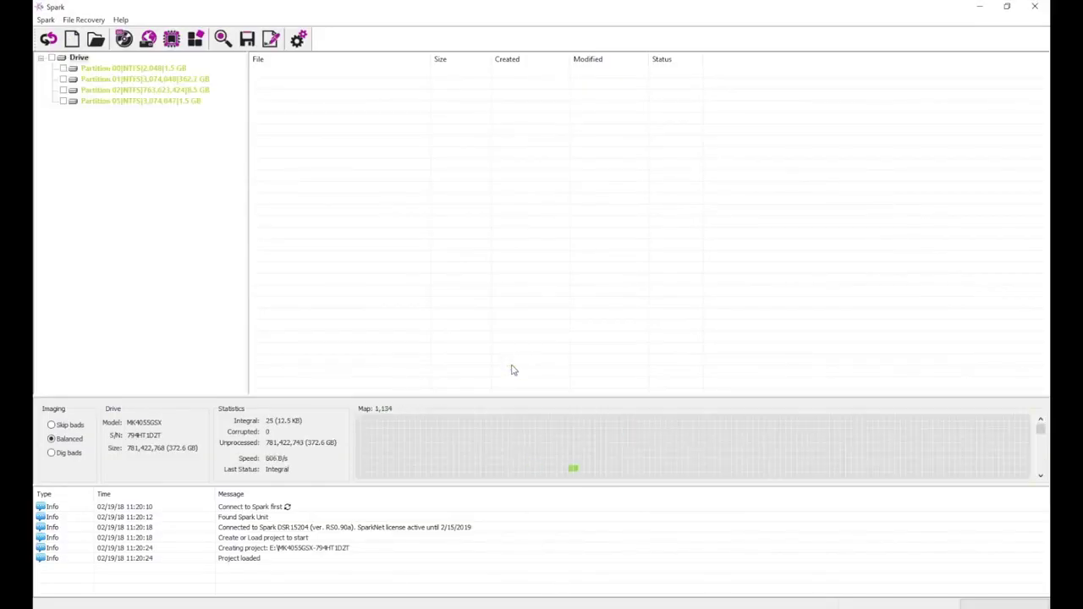
click(148, 42)
click(507, 390)
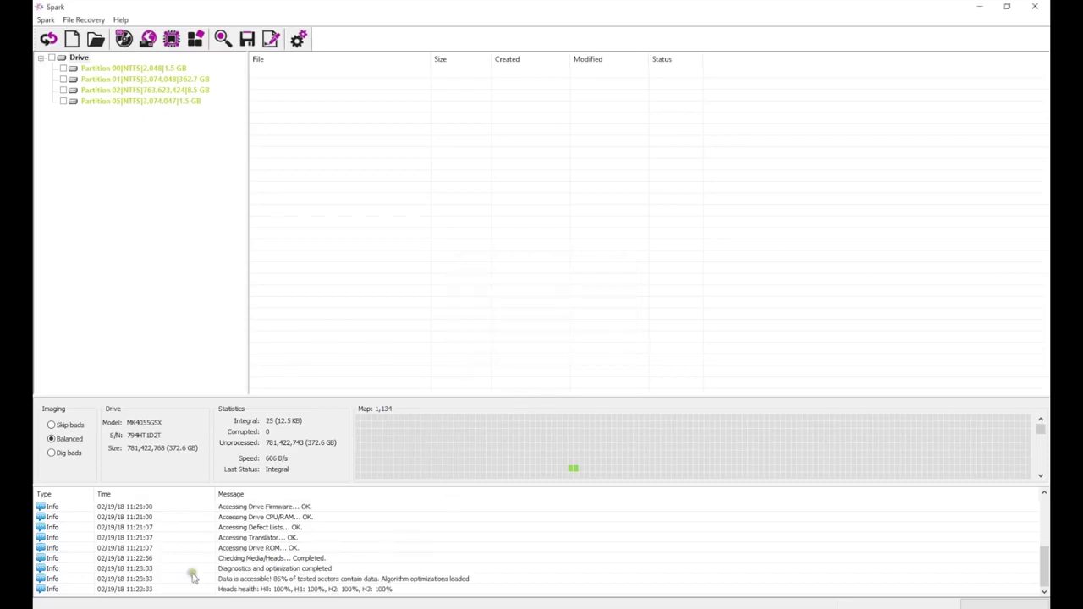
Scan the filesystem of the 362.7 GB Partition 01, then briefly mark its Users folder for recovery and unmark it.
double_click(178, 81)
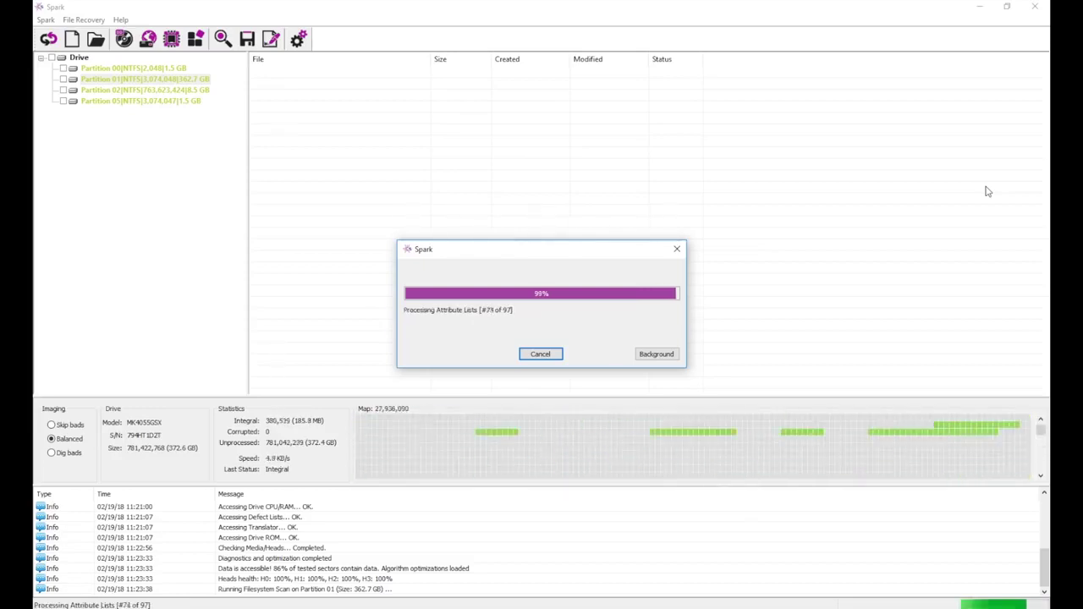
click(85, 210)
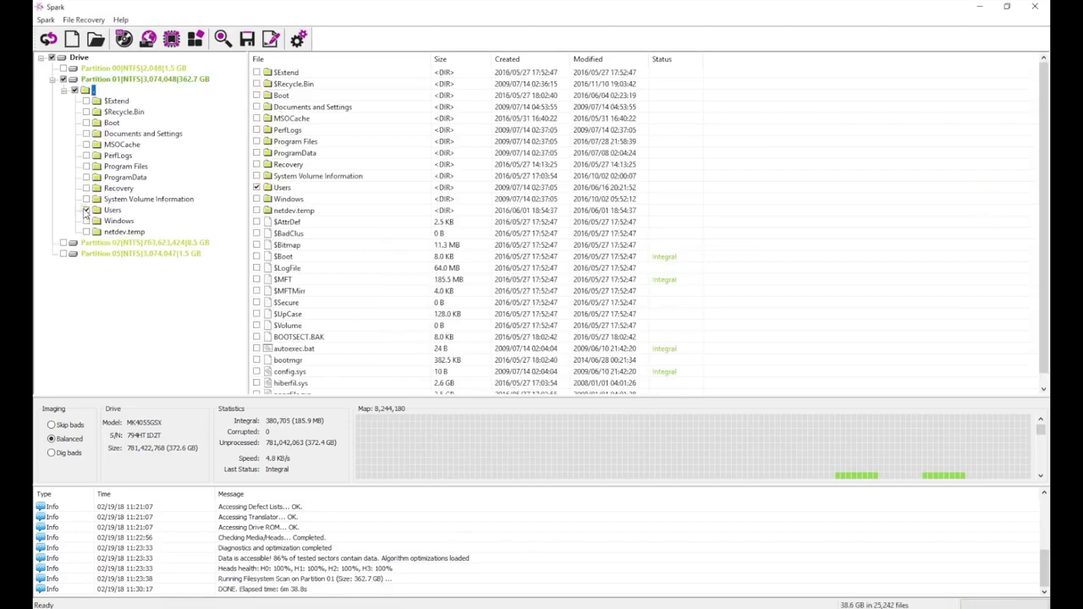
click(85, 209)
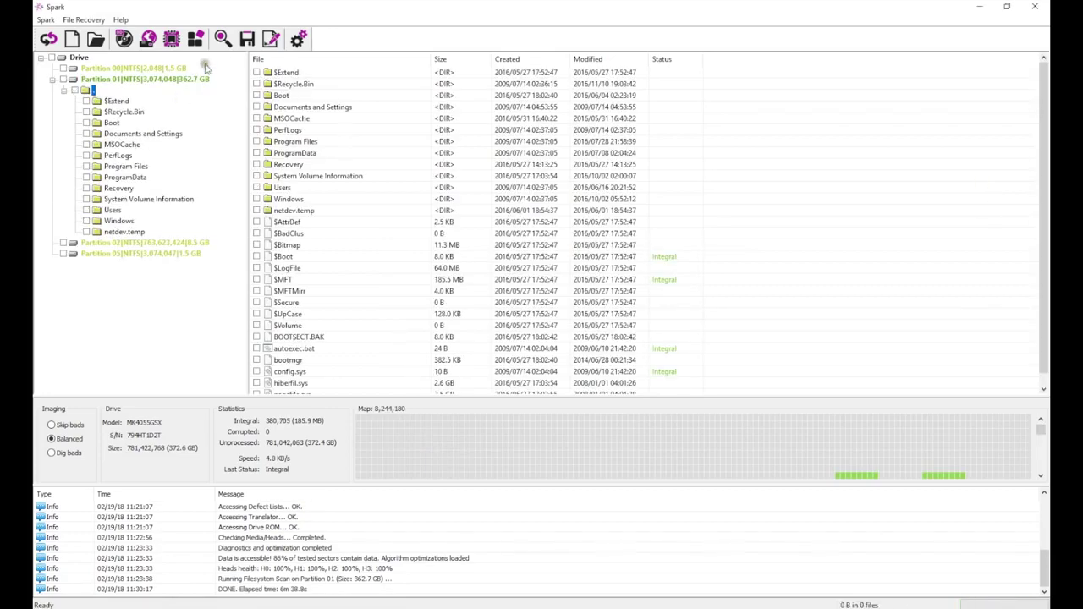
Search the drive for *.bmp files and save the matches to E:, skipping files that already exist.
click(223, 38)
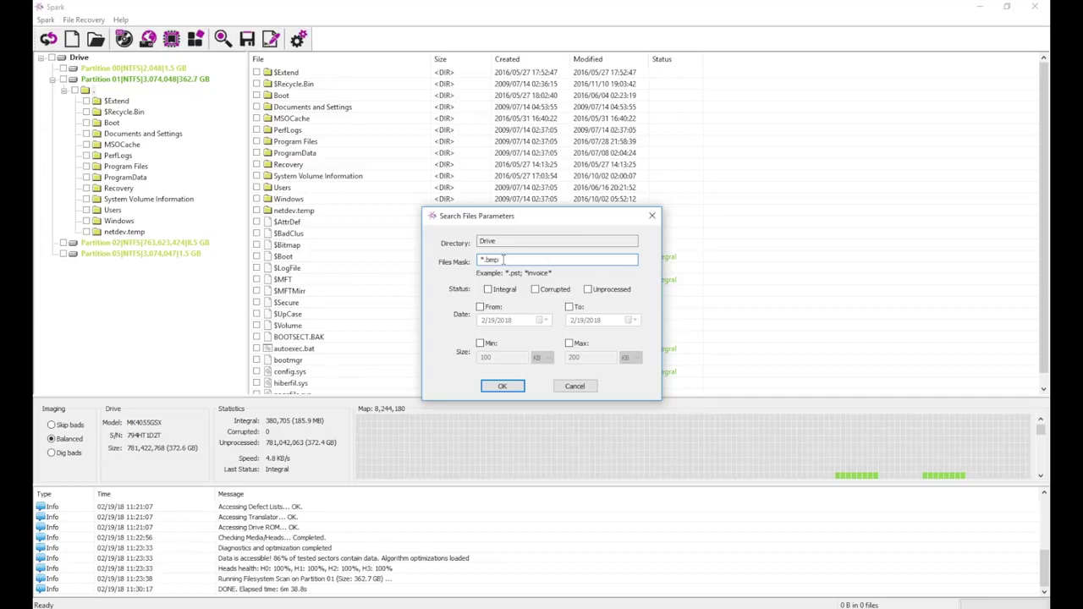
click(502, 386)
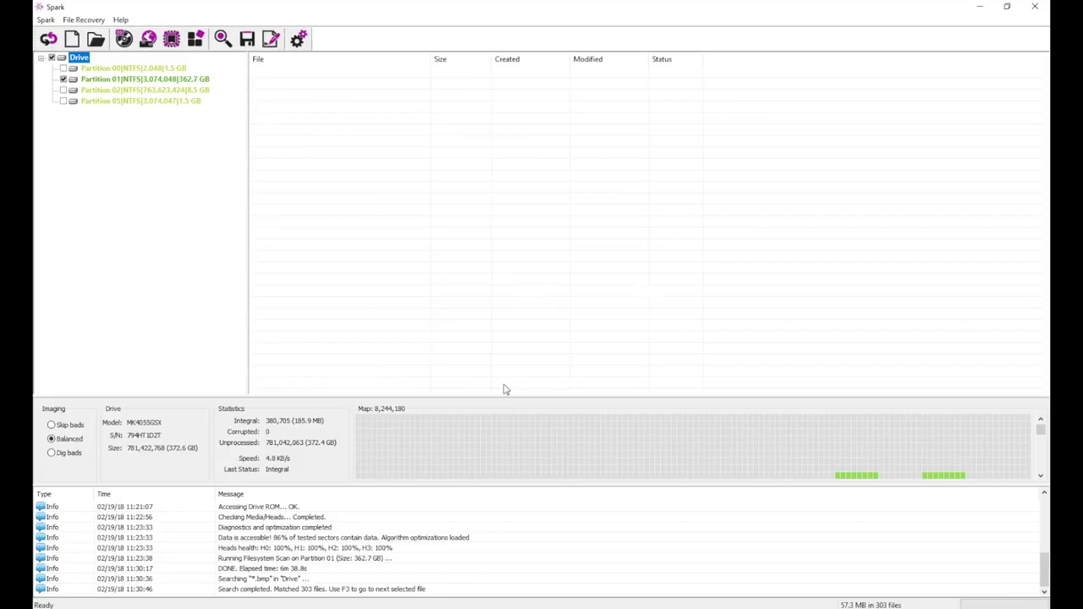
click(247, 38)
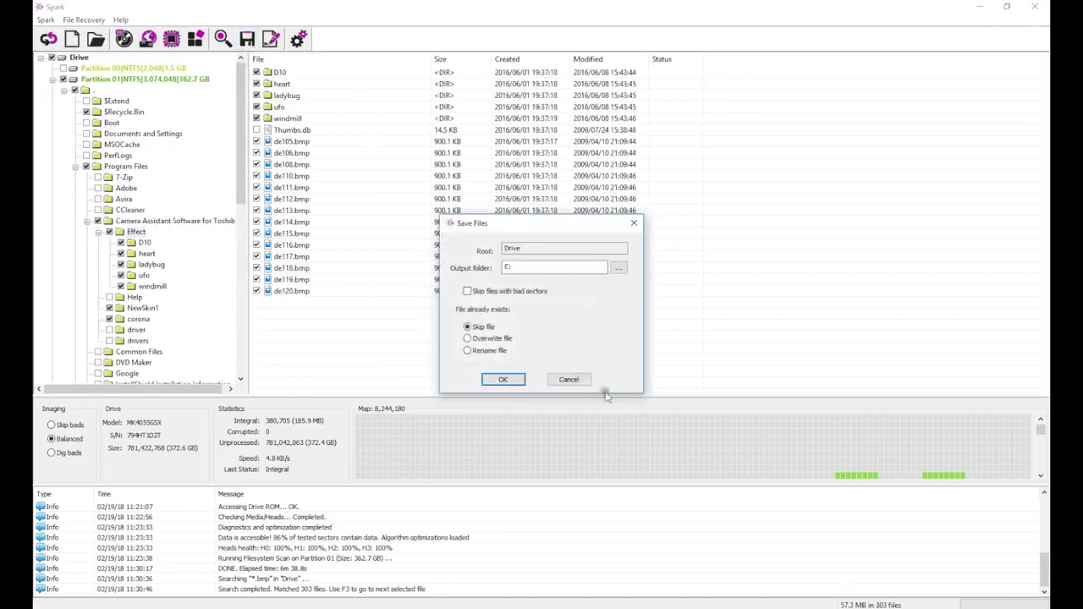
click(502, 380)
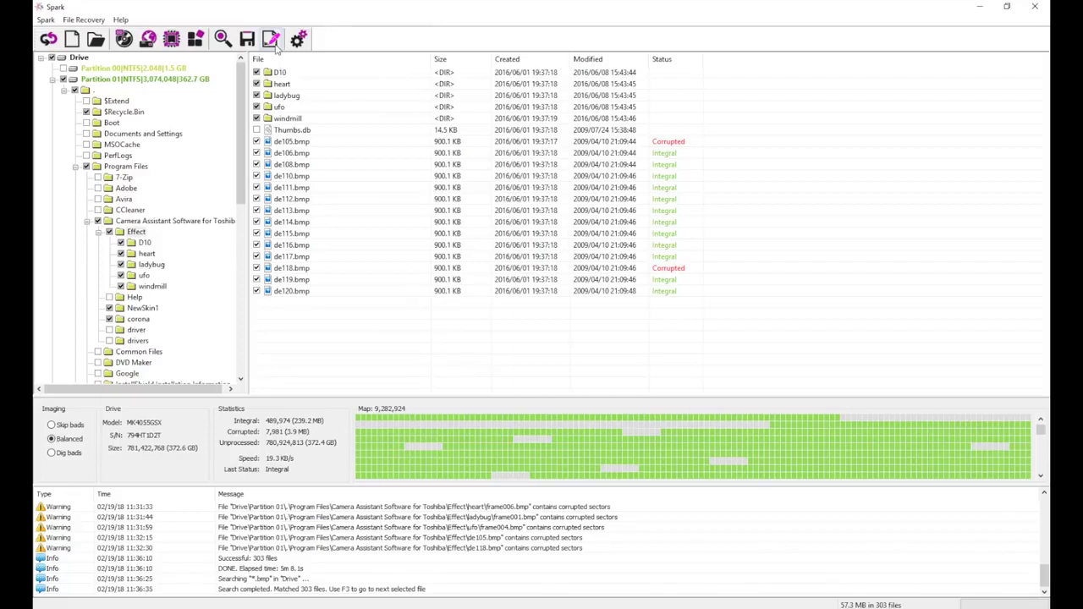
Generate a customer report titled Case1 as CustomerReport.html in the project folder.
click(272, 40)
text(Case1)
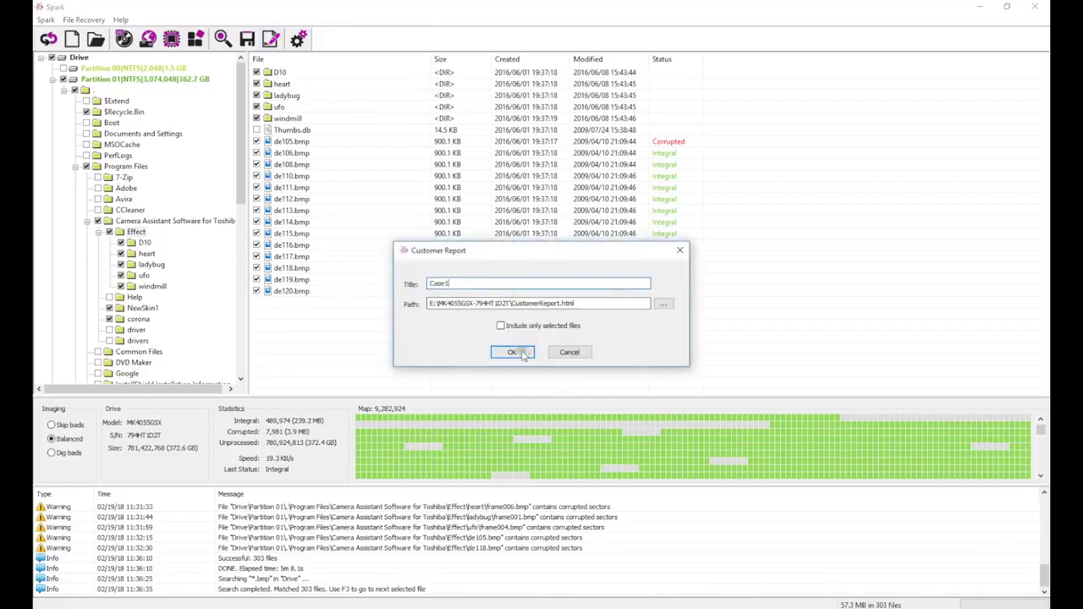
click(524, 347)
click(520, 355)
Open the CustomerReport file from the project folder, review its recovery status counts and Program Files listing, and close it.
double_click(346, 261)
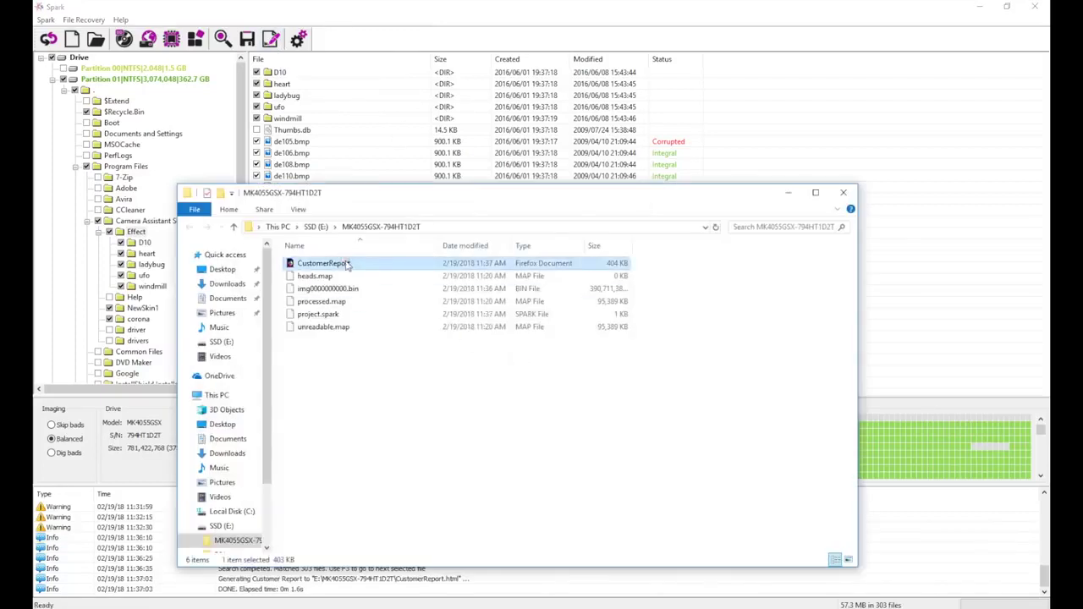
drag(256, 87, 174, 78)
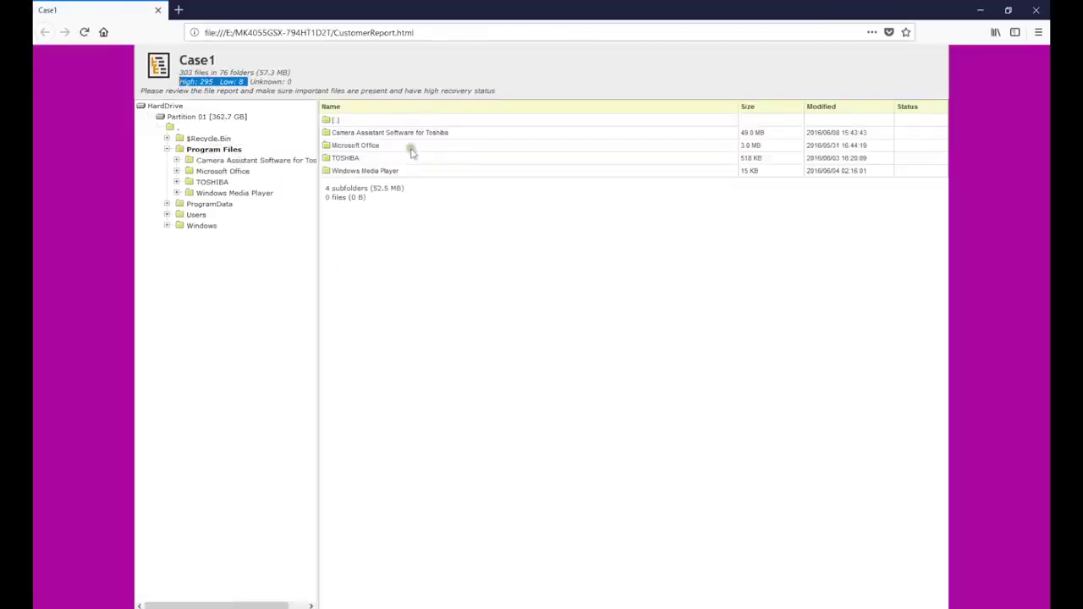
click(1035, 10)
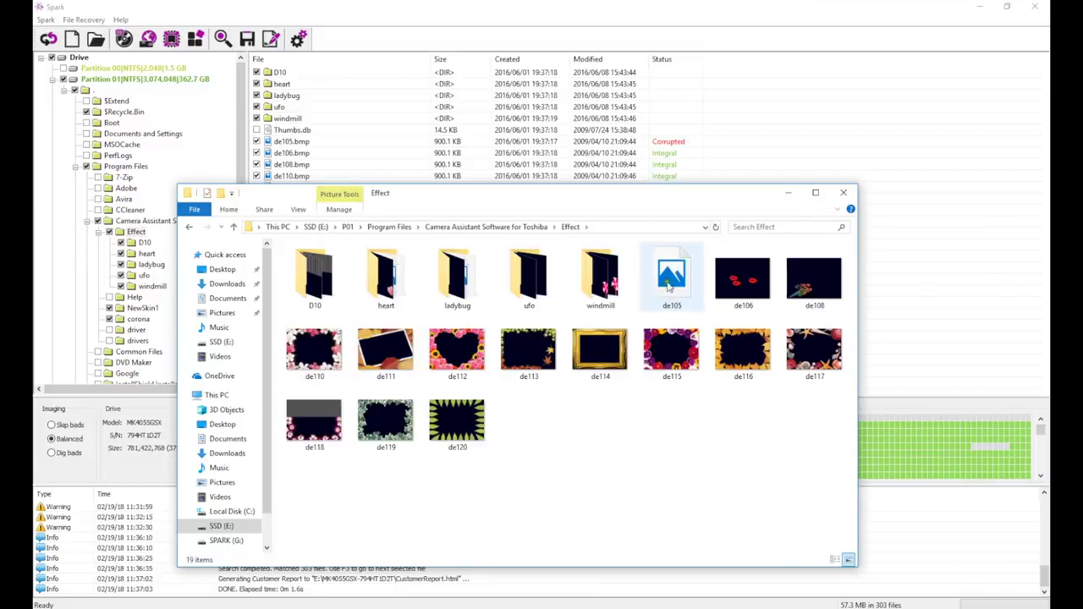
Inspect the recovered images de105 and de118 in the Effect folder, and return to the recovery project.
double_click(667, 283)
click(774, 31)
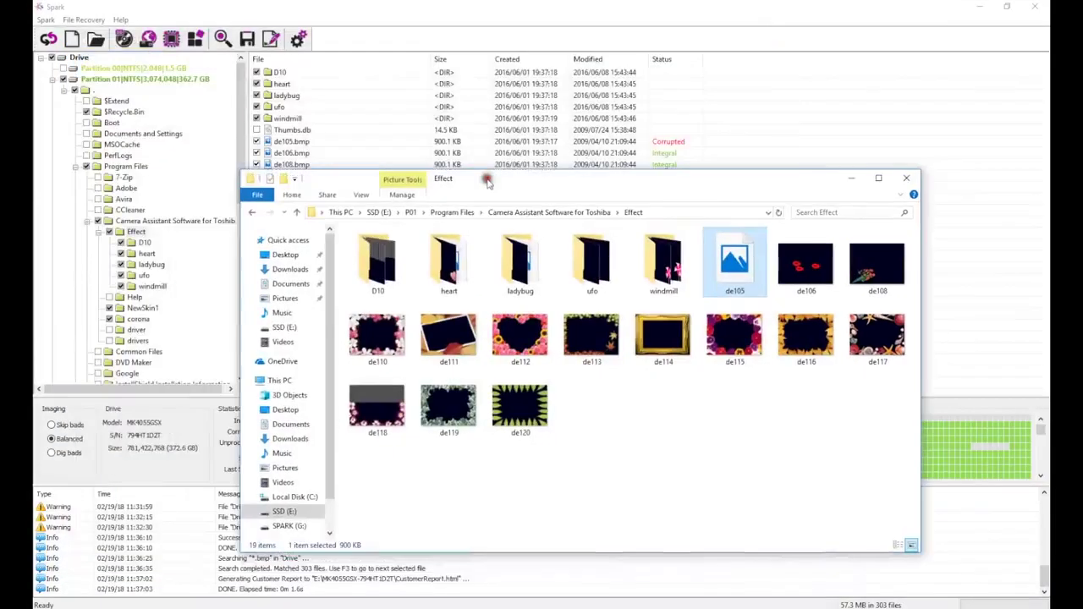
double_click(384, 406)
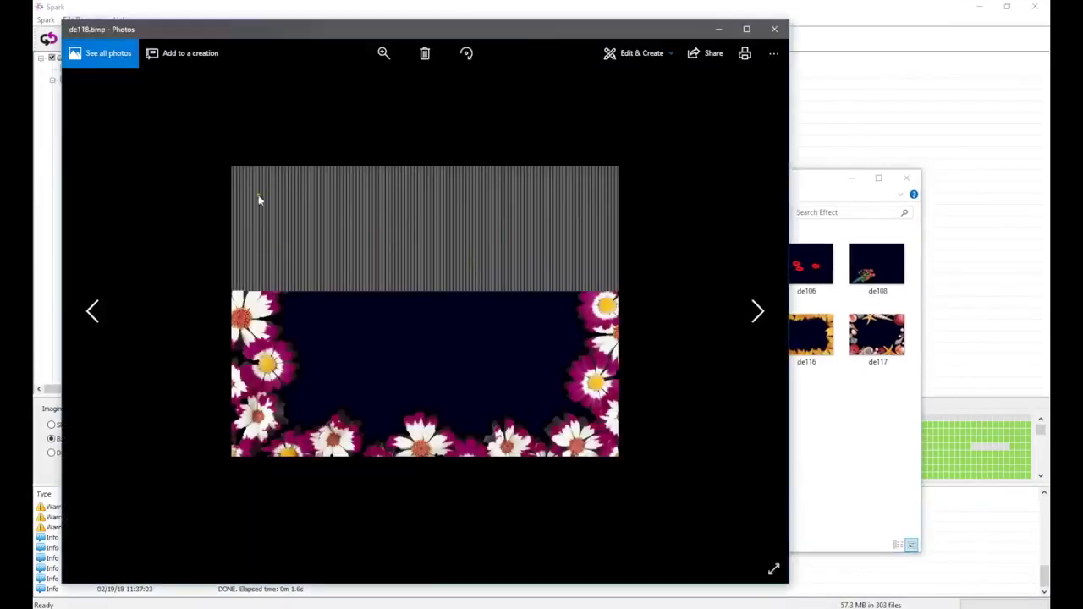
click(772, 30)
click(860, 173)
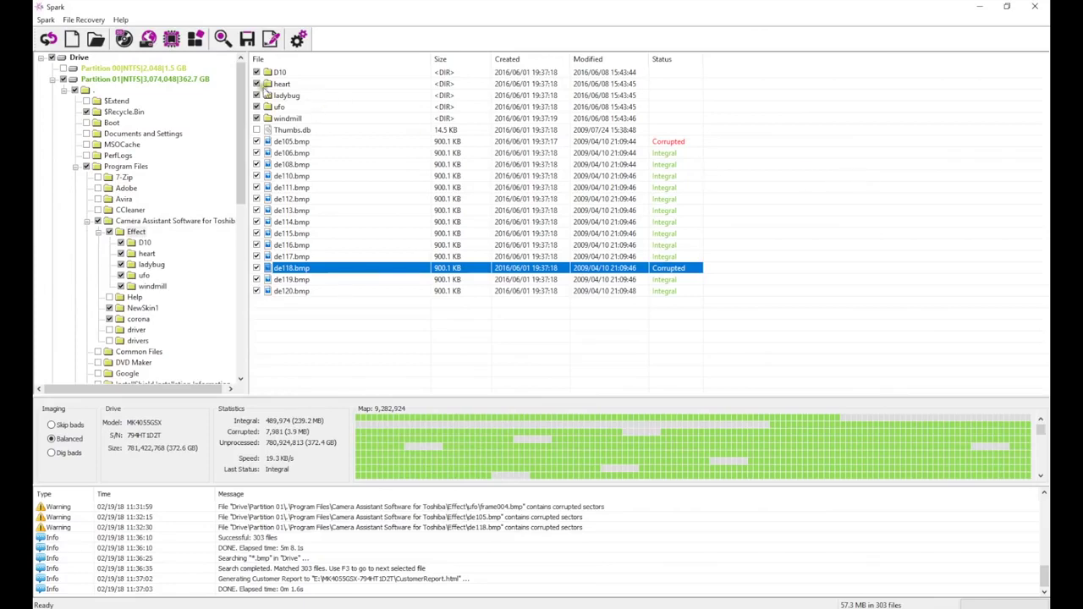
Clear the Partition 01 selection, search the drive for *.bmp files with Corrupted status, and keep only de105.bmp and de118.bmp selected.
click(63, 78)
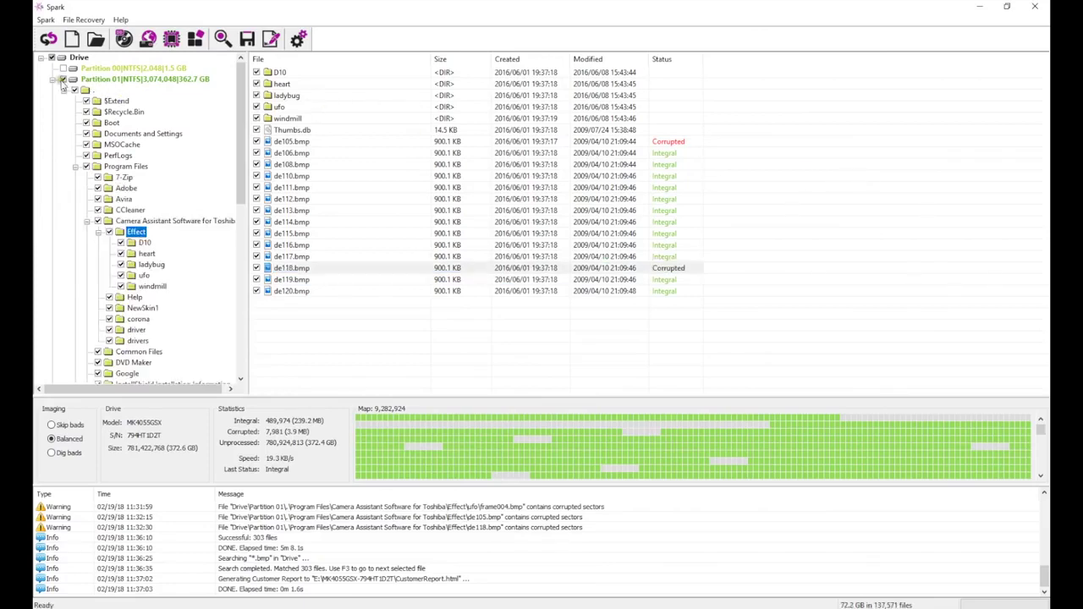
click(222, 38)
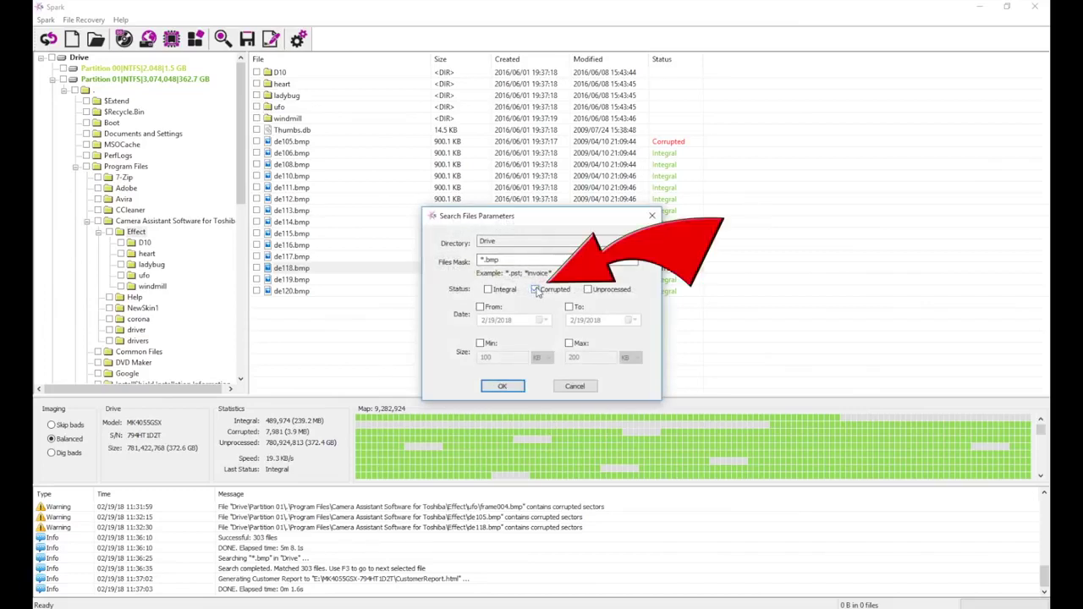
click(504, 386)
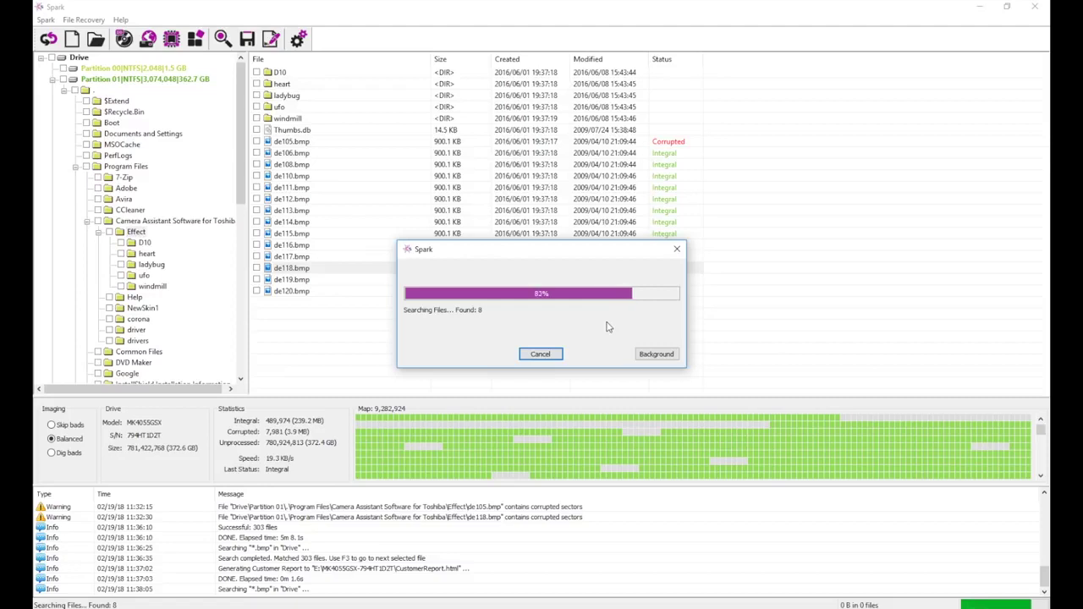
click(257, 267)
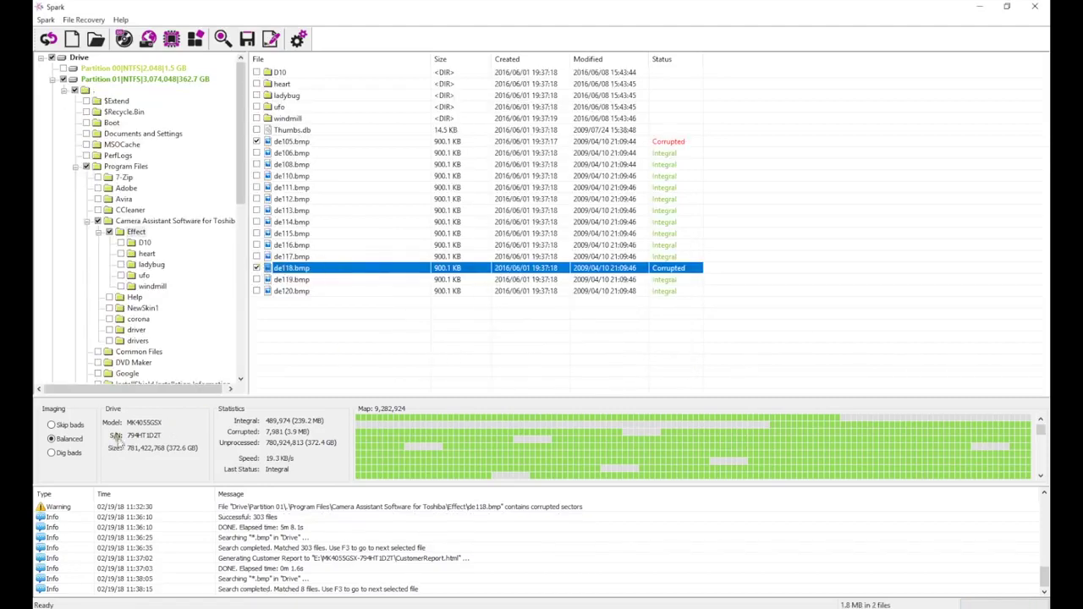
Switch imaging to Dig bads and save the selected files to E: again, overwriting existing files.
click(68, 456)
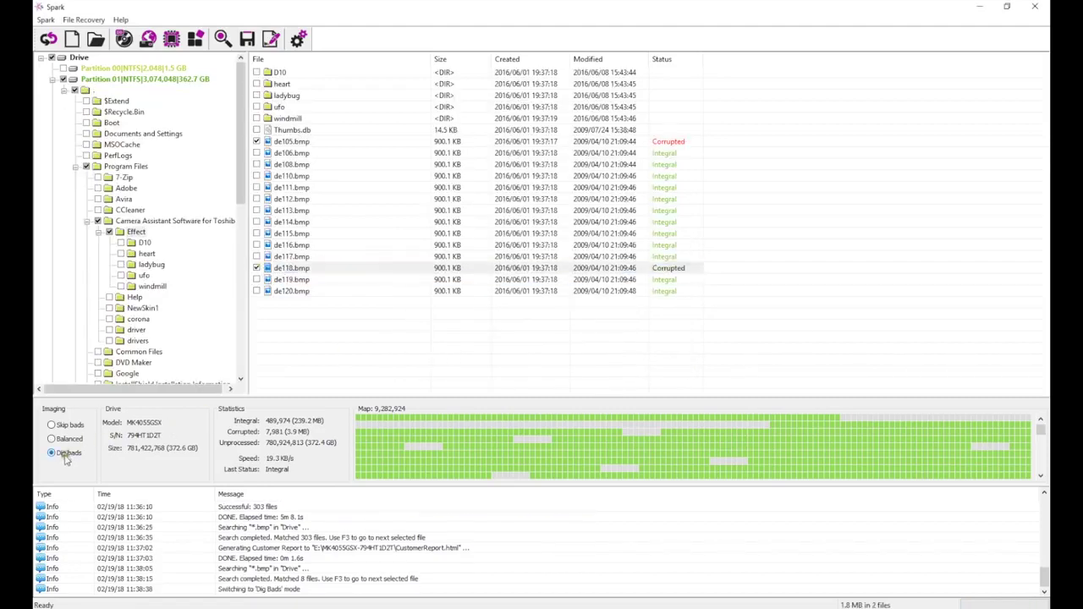
click(247, 39)
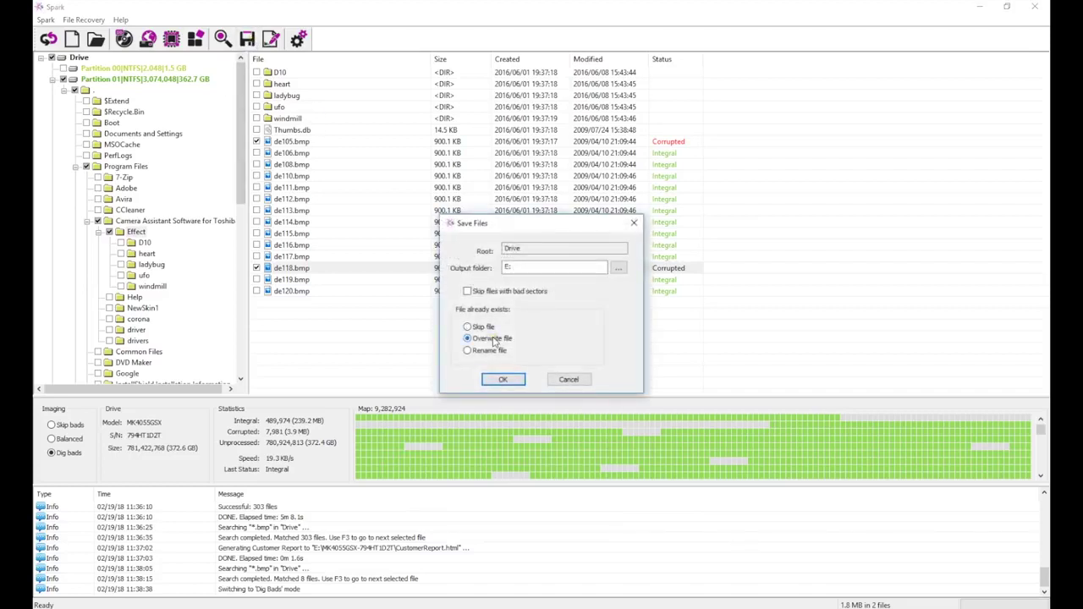
click(503, 379)
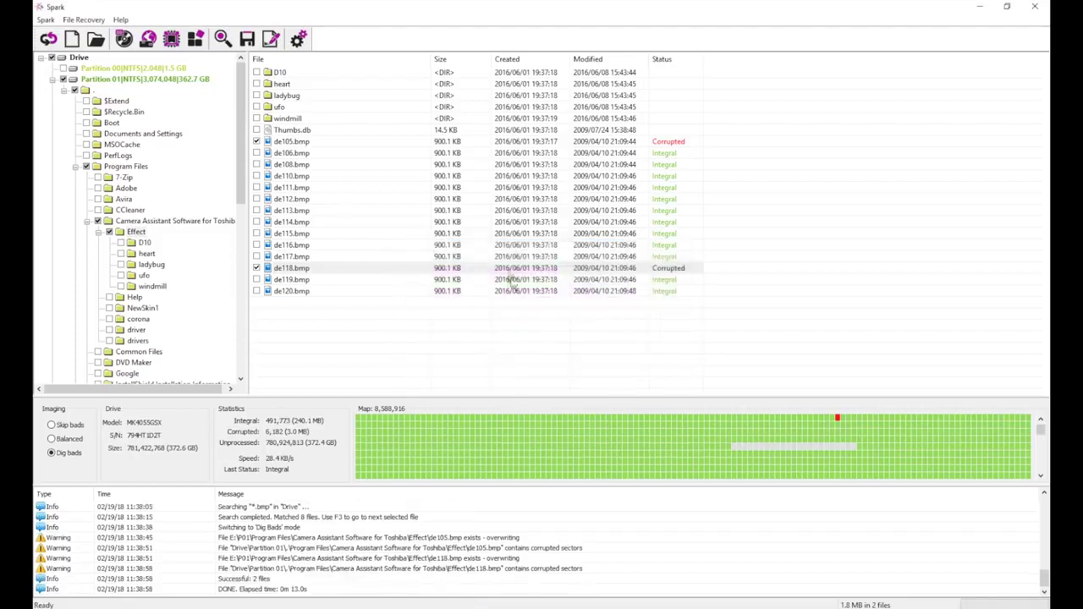
Check the status of de118.bmp and de105.bmp, and inspect both re-saved images from the Effect folder.
click(499, 246)
click(636, 269)
click(665, 144)
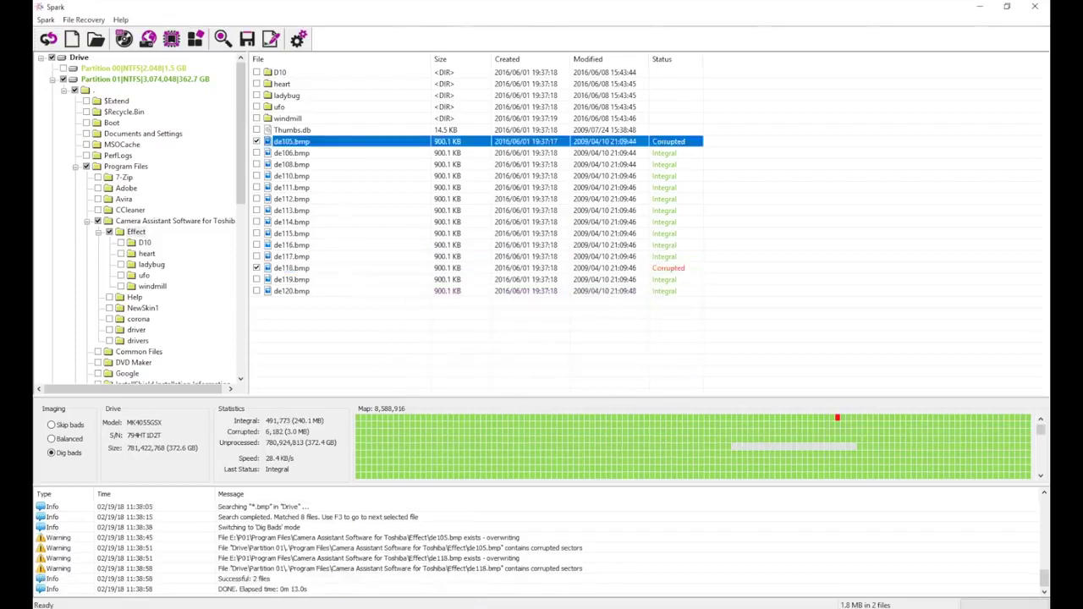
double_click(666, 144)
double_click(398, 397)
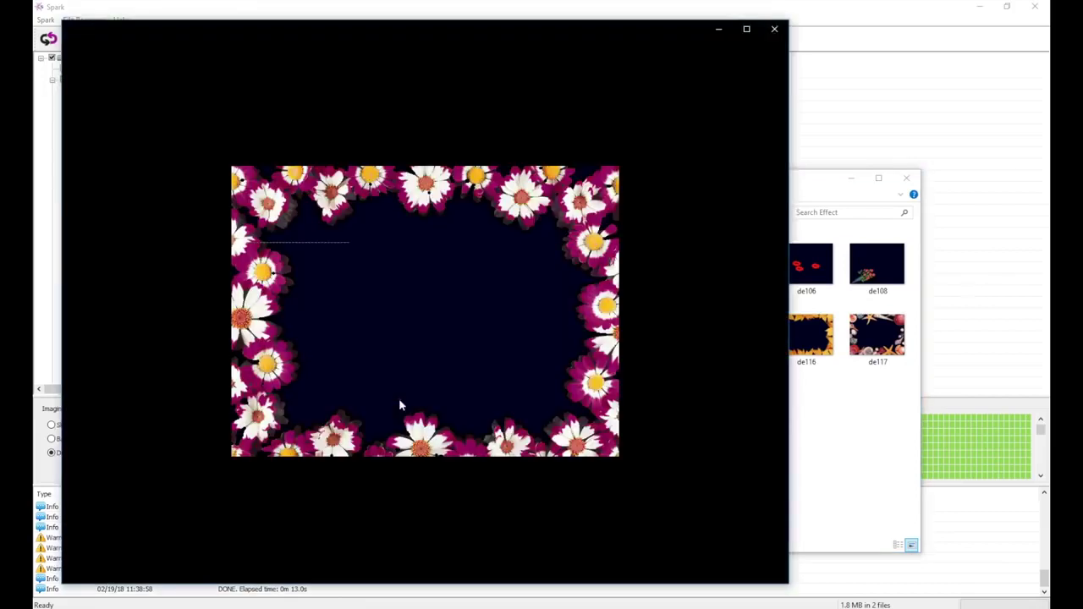
click(773, 29)
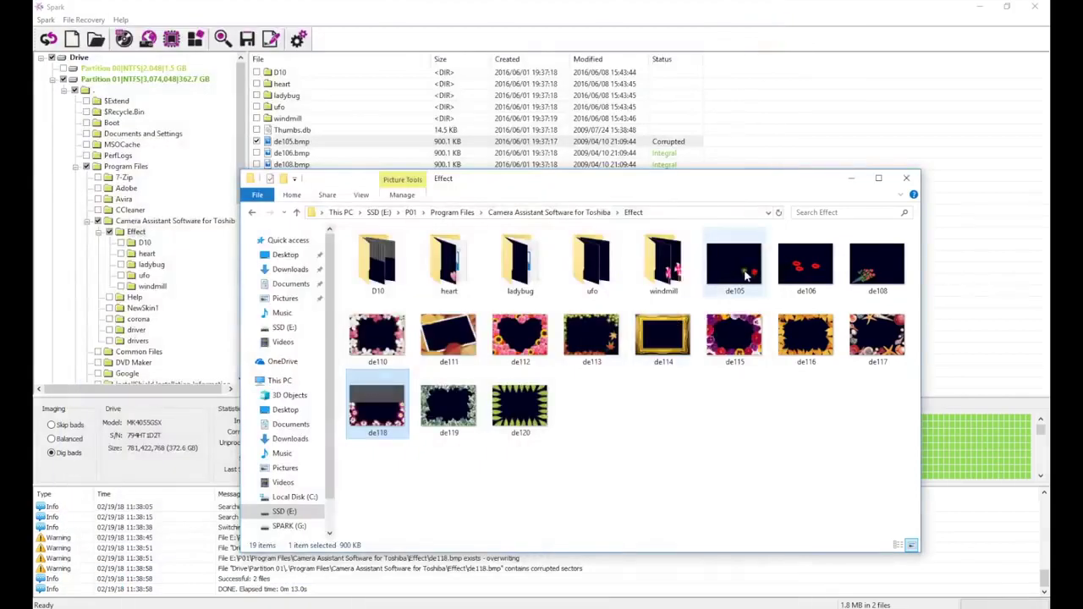
double_click(745, 273)
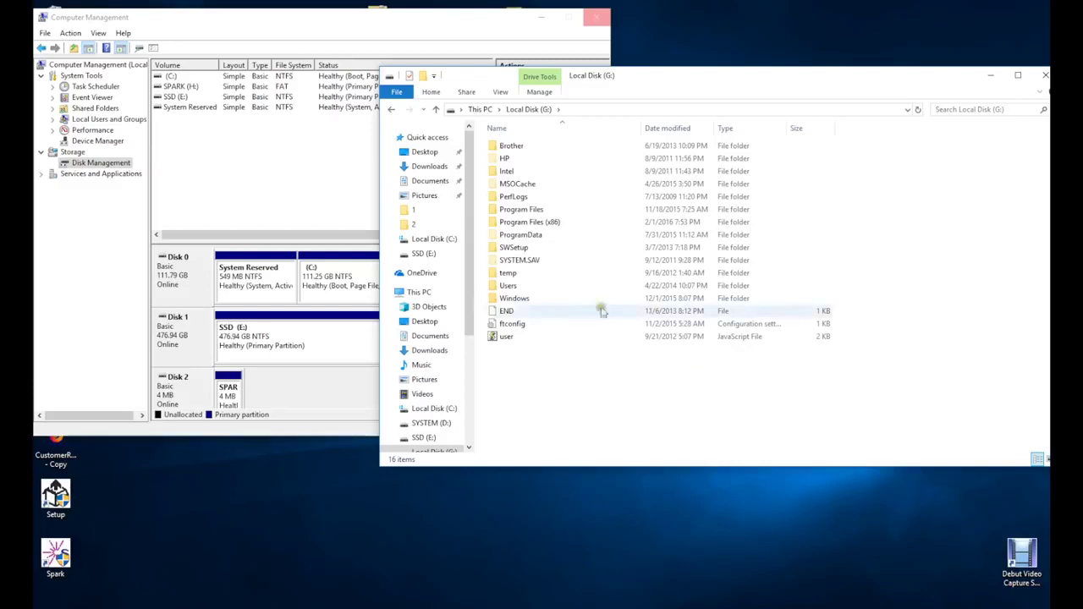
Try to copy the Users folder from Local Disk (G:) to the desktop, granting administrator permission.
click(560, 286)
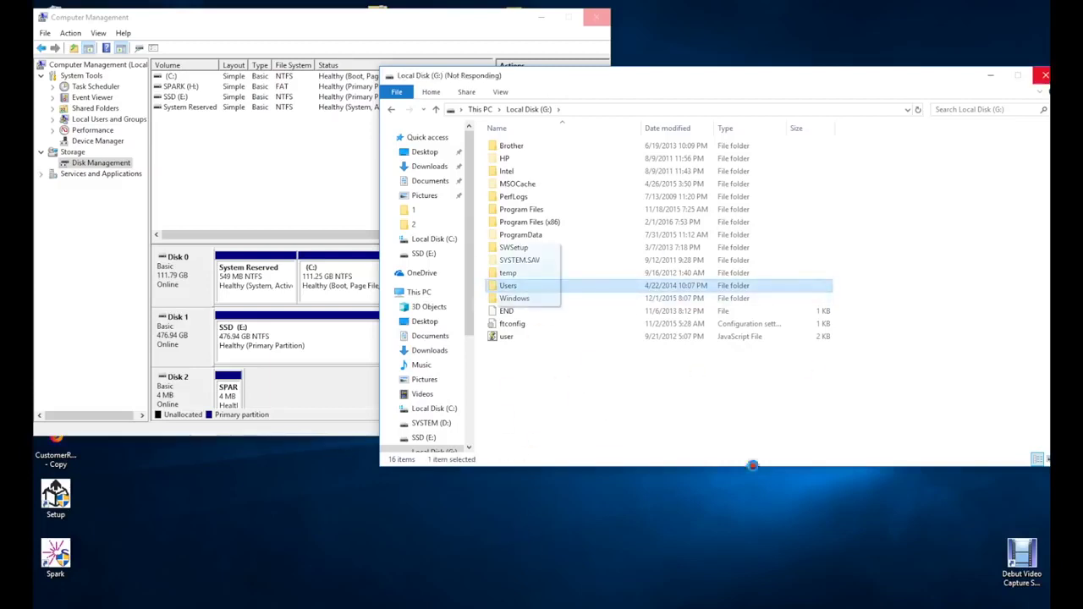
click(495, 531)
key(ctrl+v)
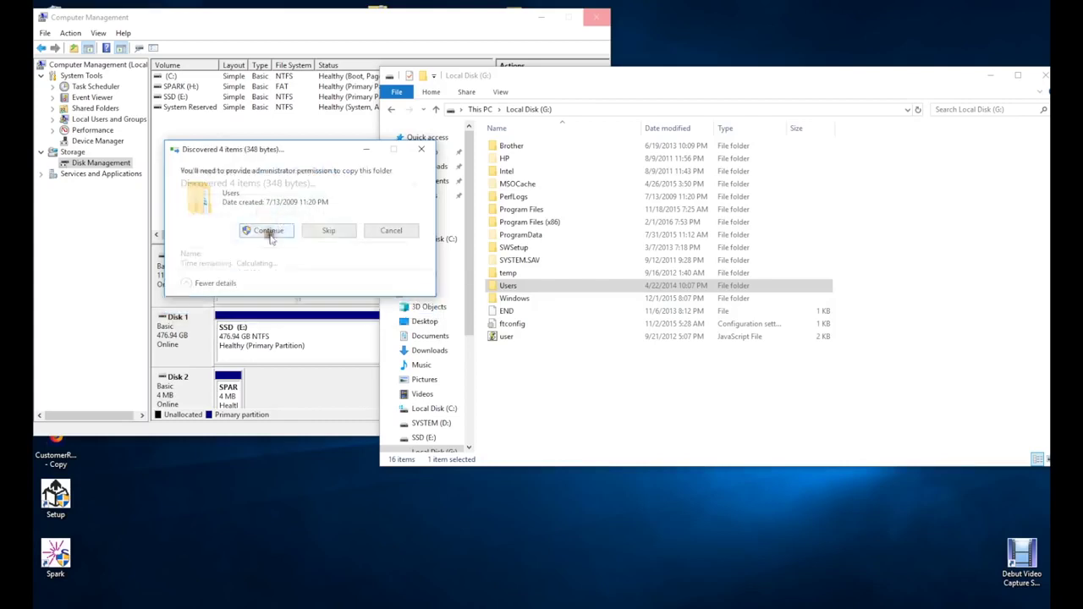
click(265, 234)
click(498, 289)
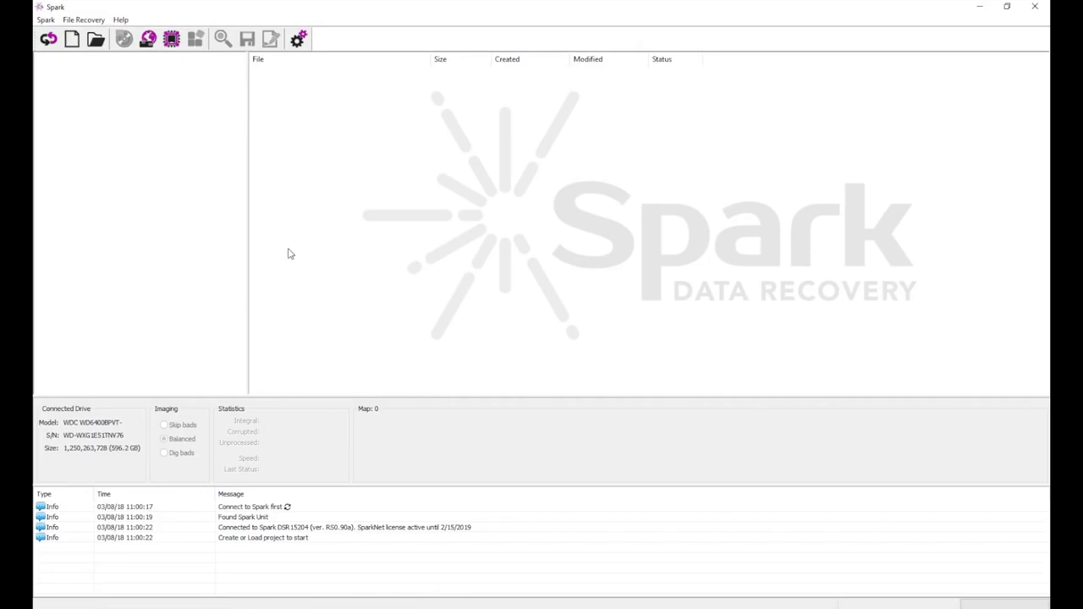
Create a new Spark project for the connected WDC drive in the suggested folder on E:.
click(72, 39)
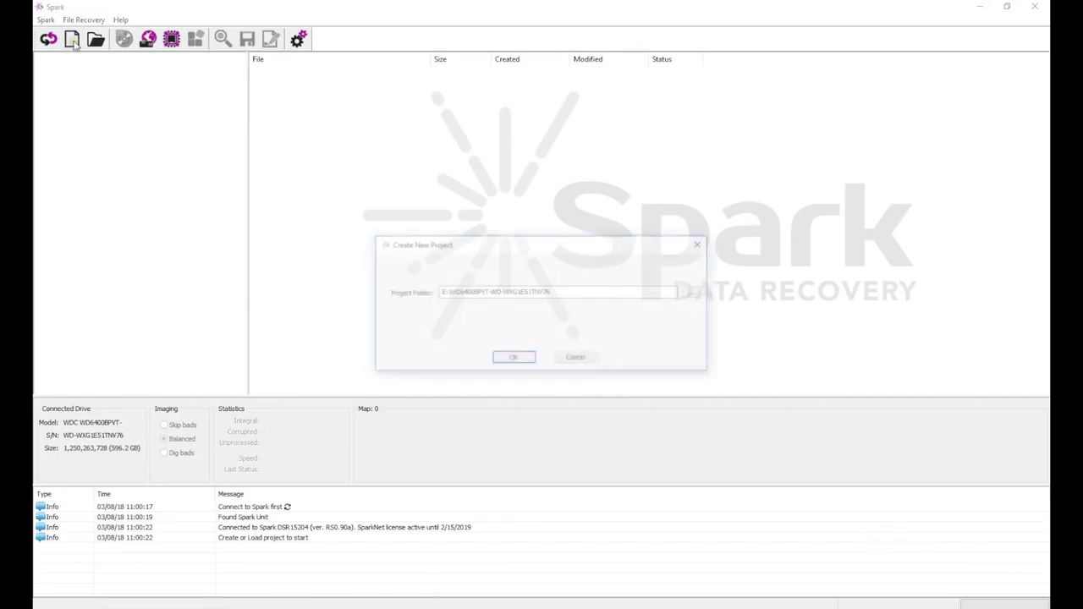
click(513, 359)
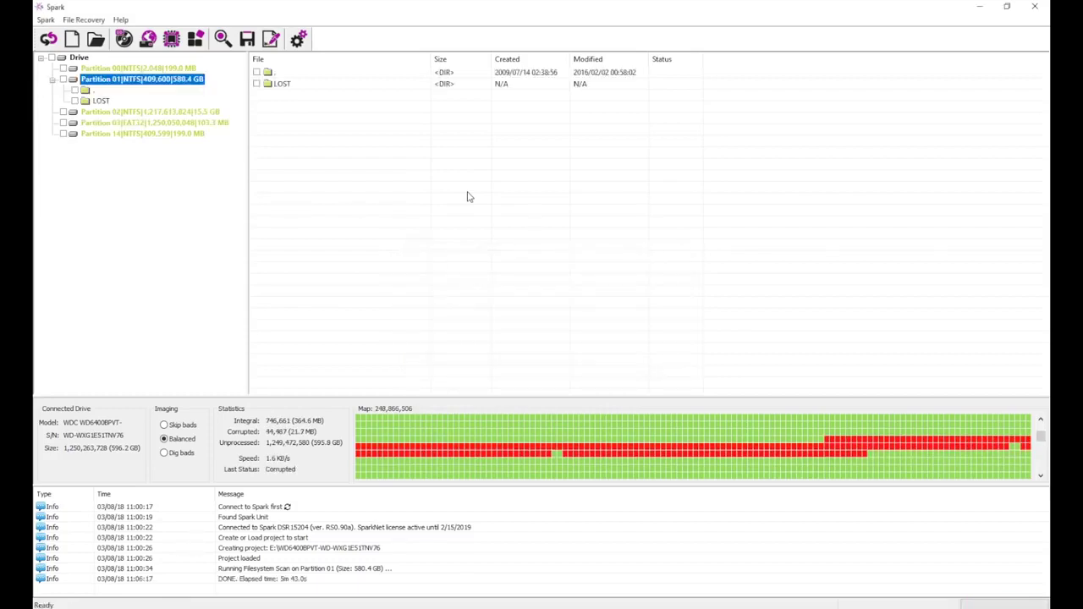
Open the root folder of the 580.4 GB Partition 01 and select all of its contents.
double_click(85, 91)
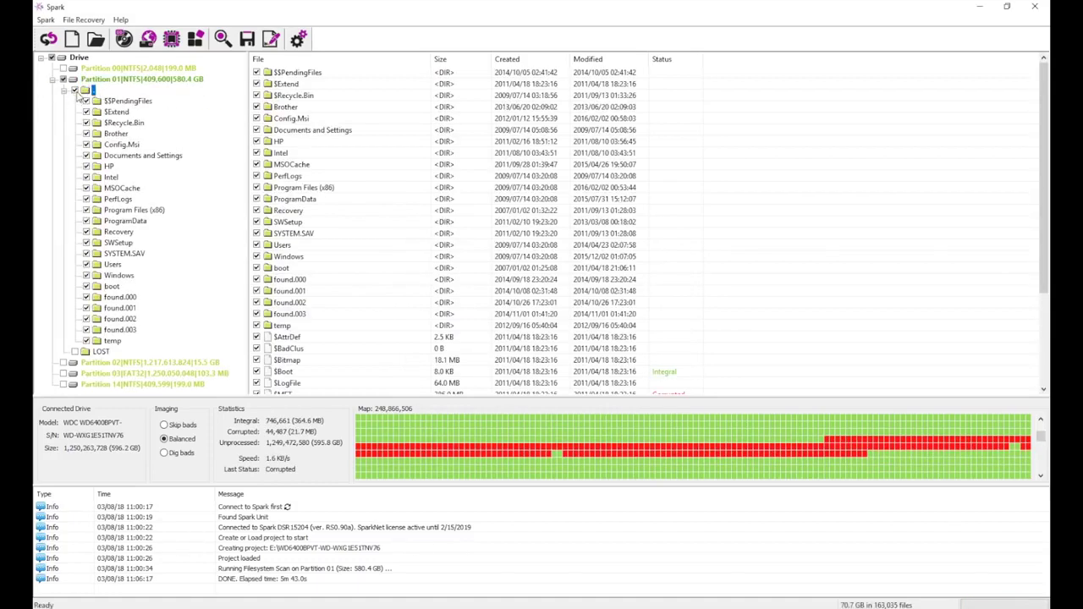
Switch imaging to Dig bads and rescan the file system of the 580.4 GB Partition 01.
click(176, 452)
right_click(121, 81)
click(157, 87)
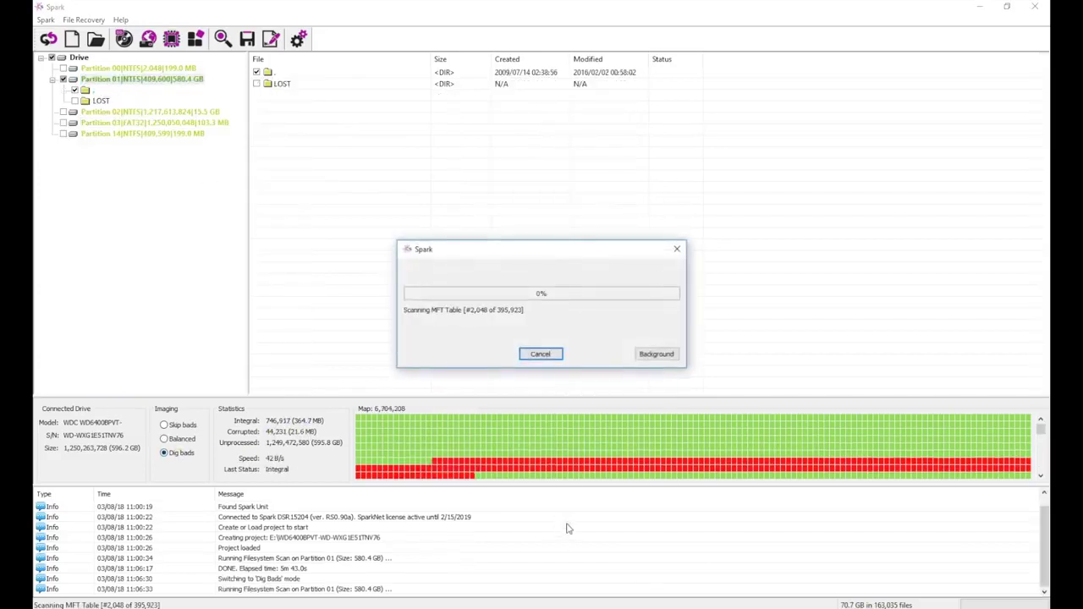
click(63, 79)
click(64, 79)
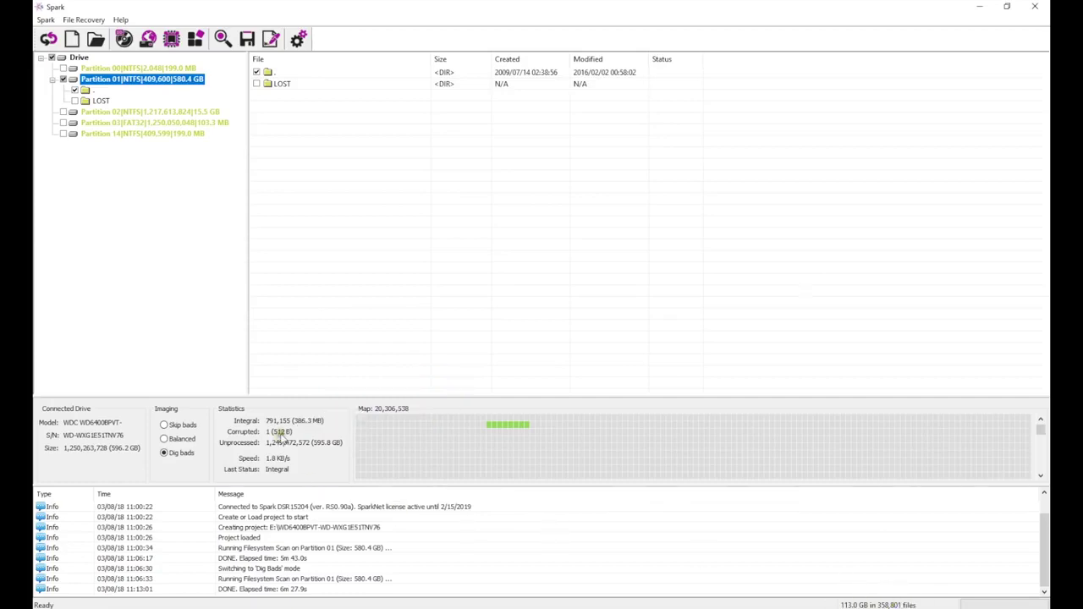
Open the root folder of Partition 01, clear the full selection, and select only the Users folder.
double_click(88, 90)
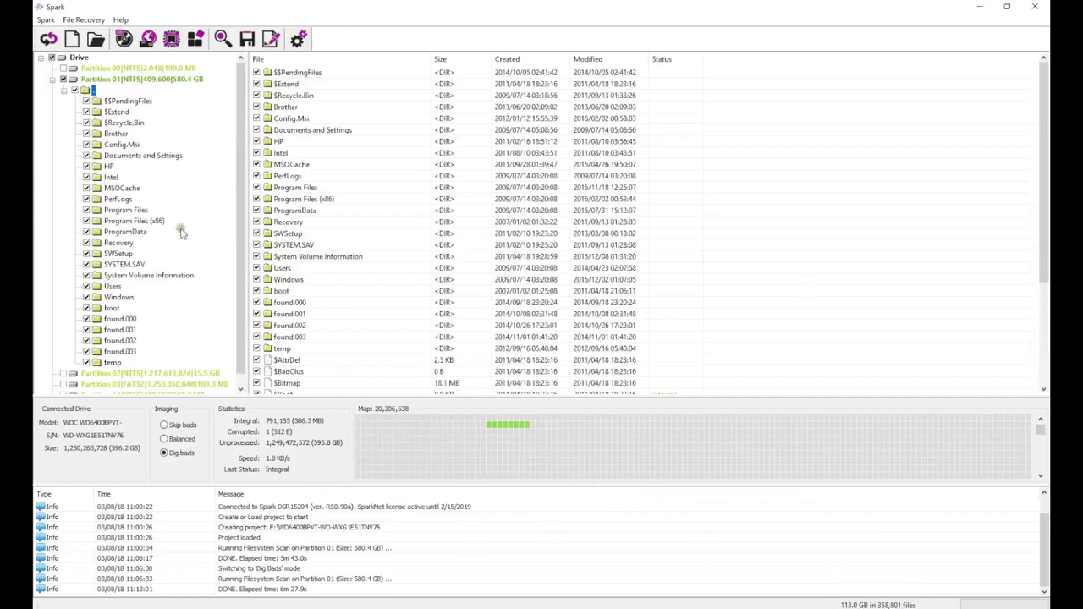
click(74, 91)
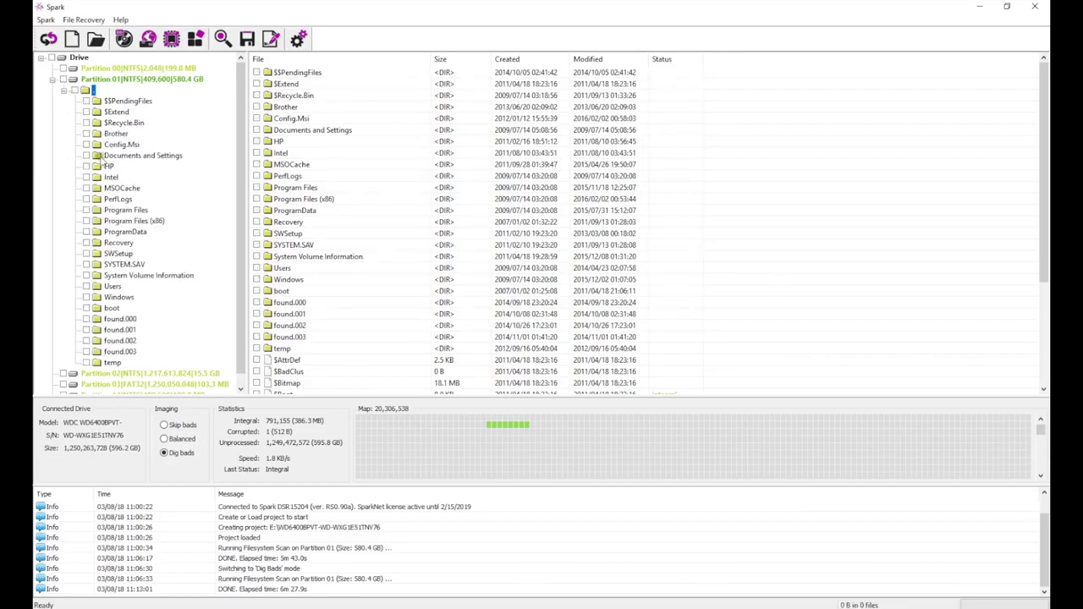
double_click(113, 286)
click(86, 287)
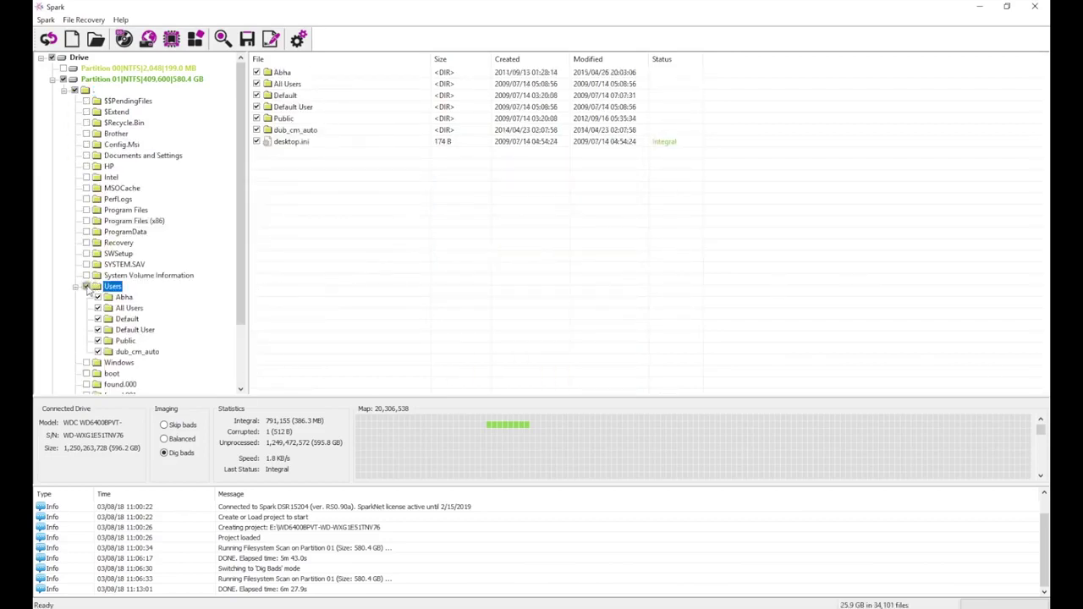
click(75, 287)
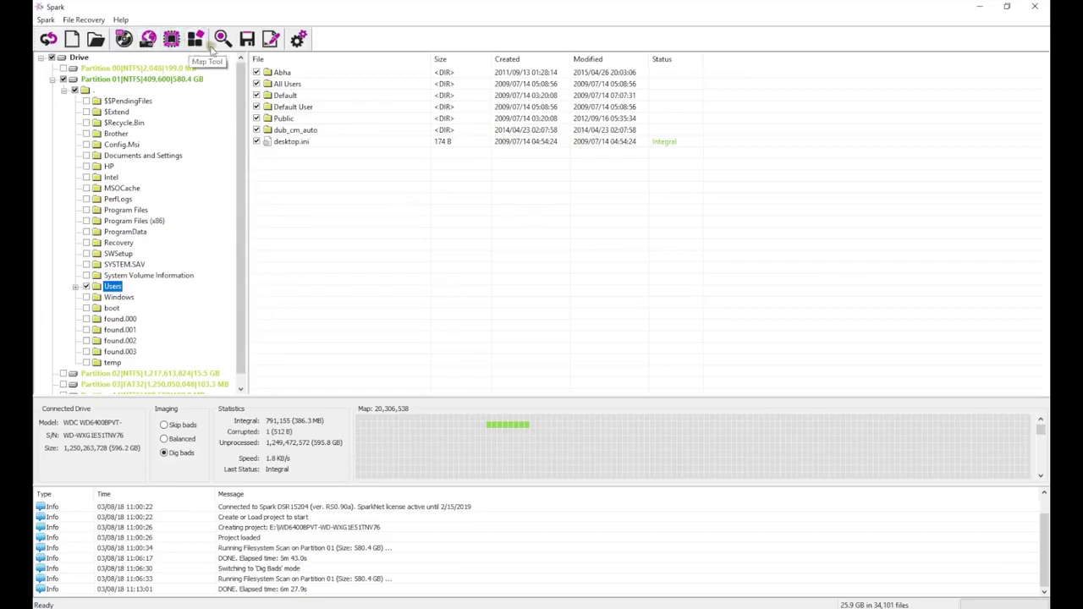
Start saving the selected Users data to E: with existing files skipped, and interrupt the process.
click(246, 39)
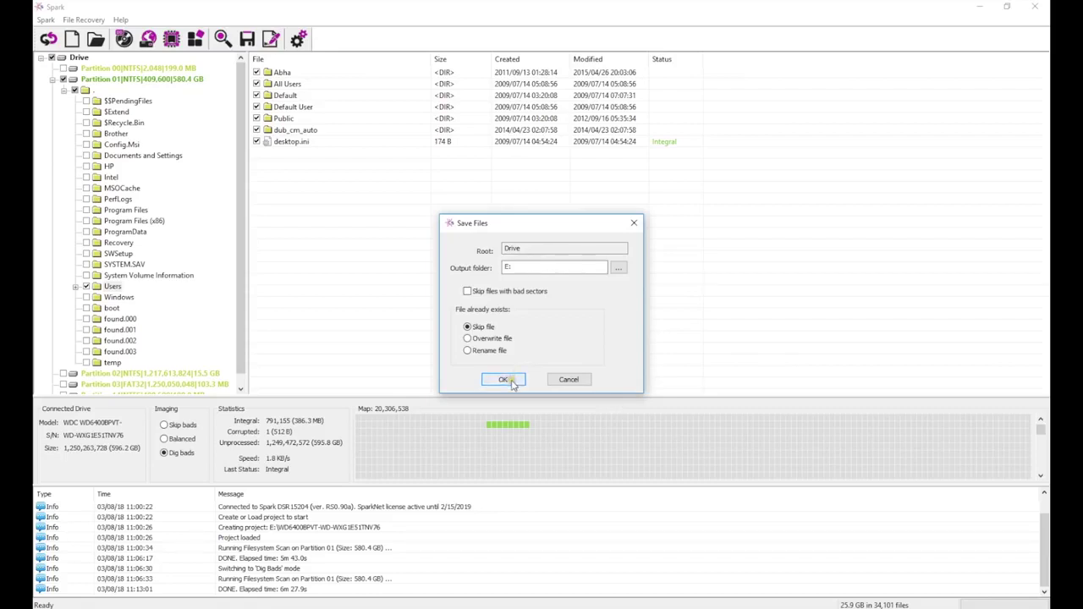
click(512, 382)
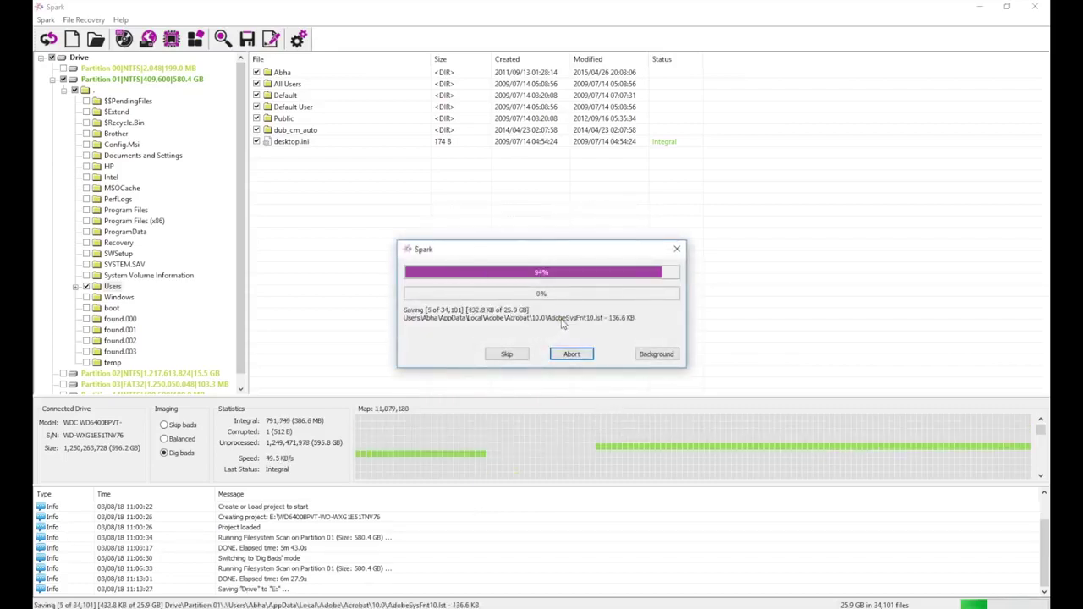
click(571, 355)
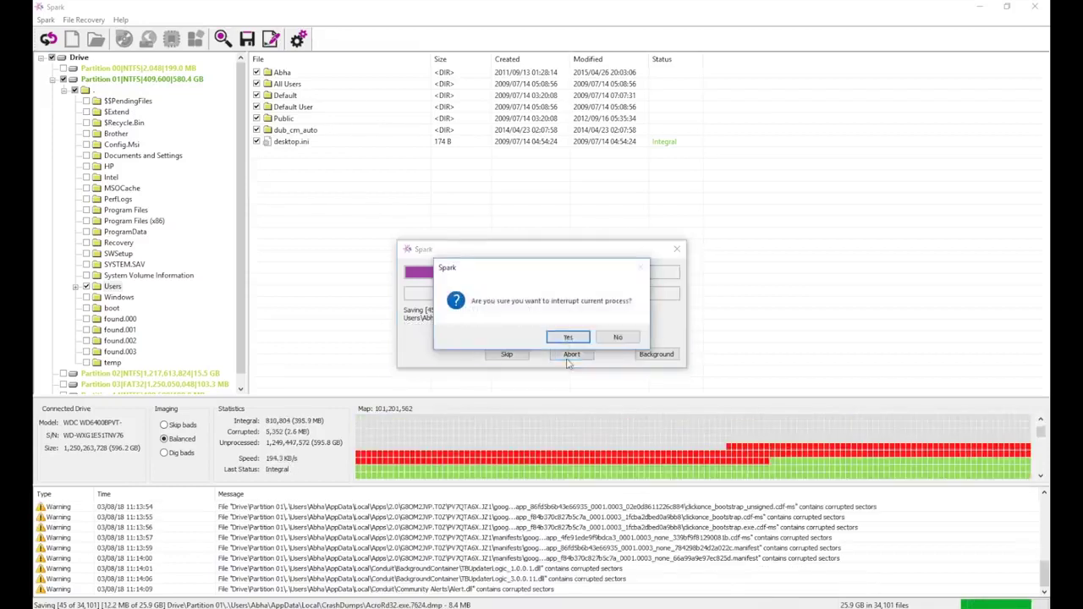
click(570, 337)
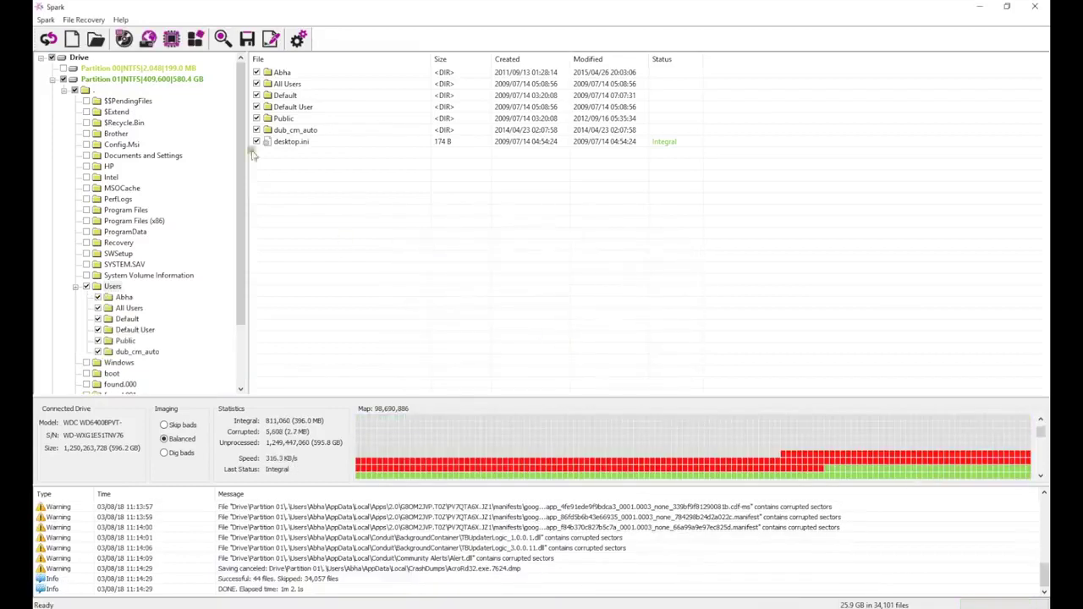
Restart saving the Users data to E: with the option to skip files with bad sectors, and interrupt it.
click(247, 39)
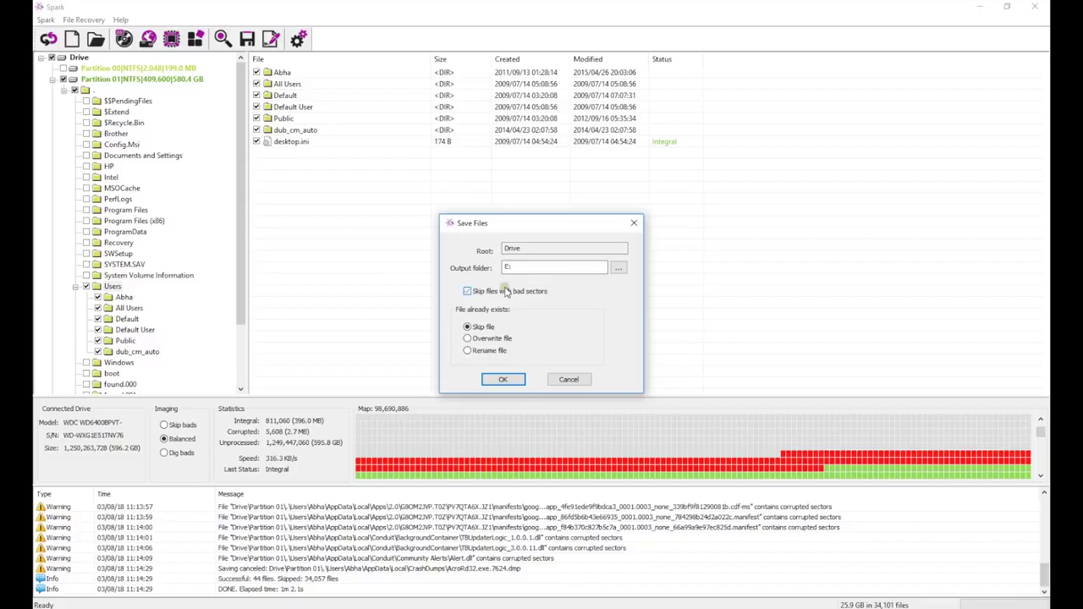
click(505, 380)
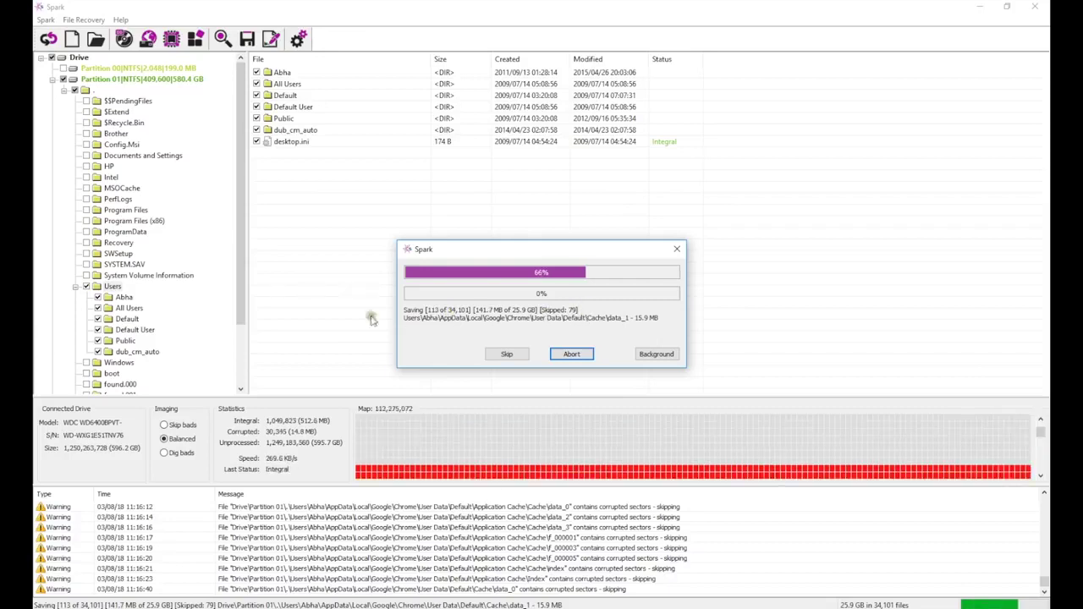
click(572, 354)
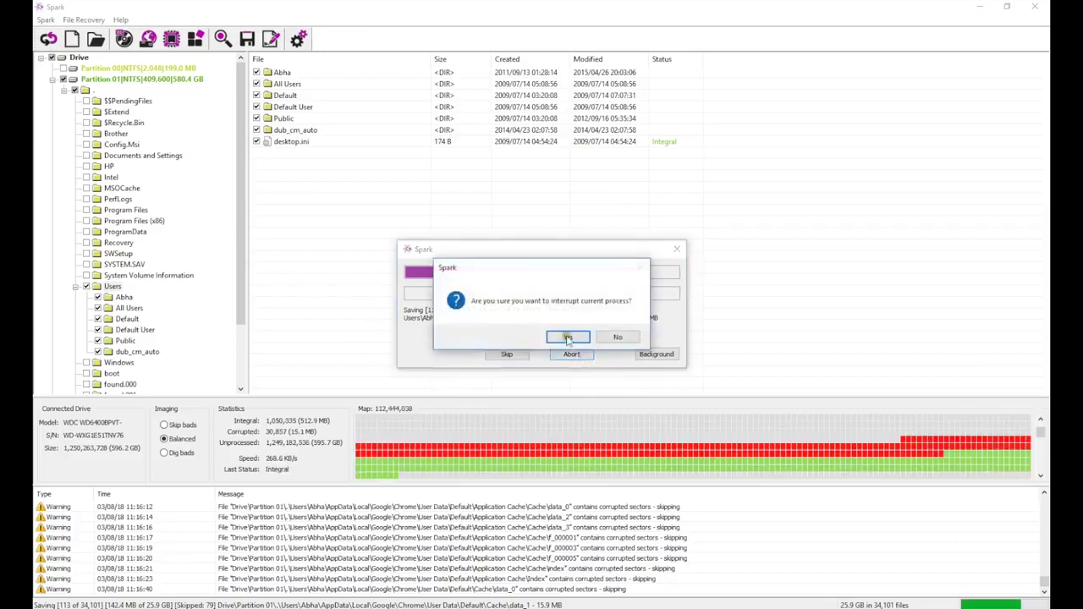
click(569, 338)
Run Level 2 firmware repair and optimization on the source drive, specifying a Western Digital hard drive and its interface.
click(168, 42)
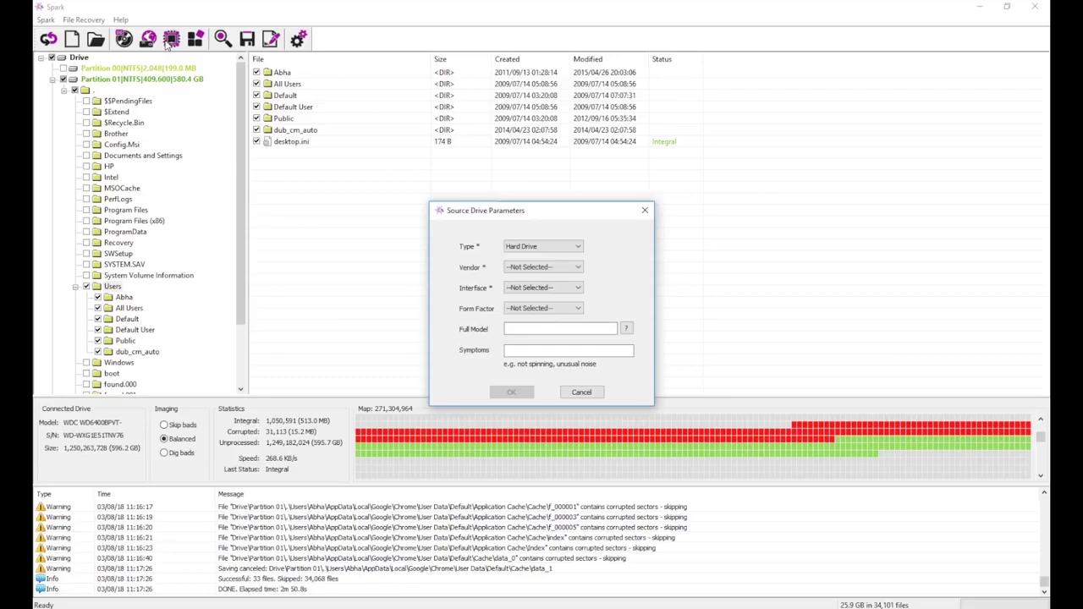
click(557, 266)
click(546, 284)
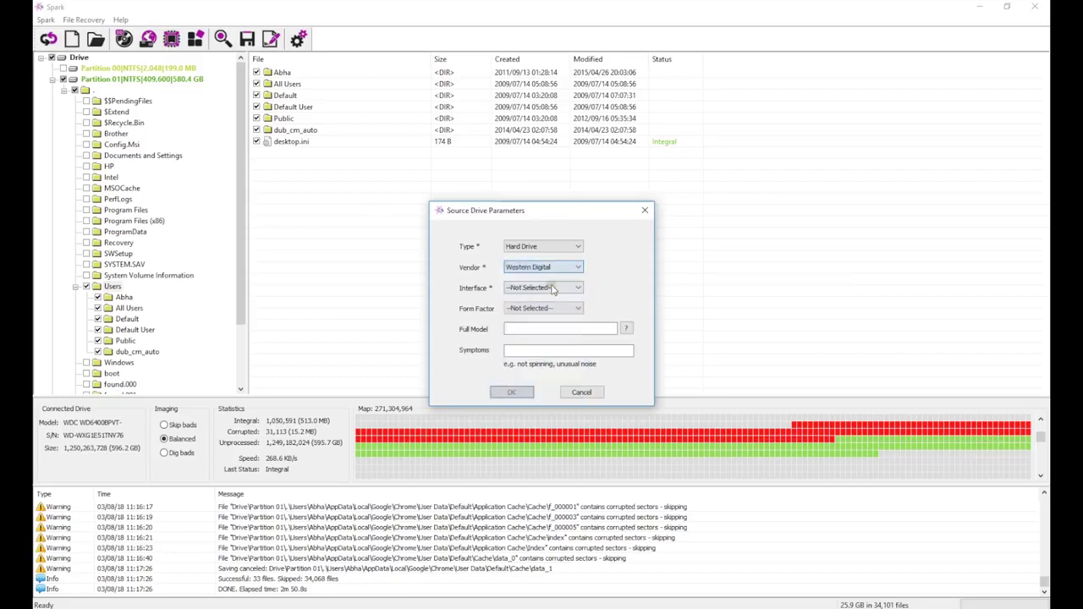
click(548, 288)
click(542, 306)
click(510, 392)
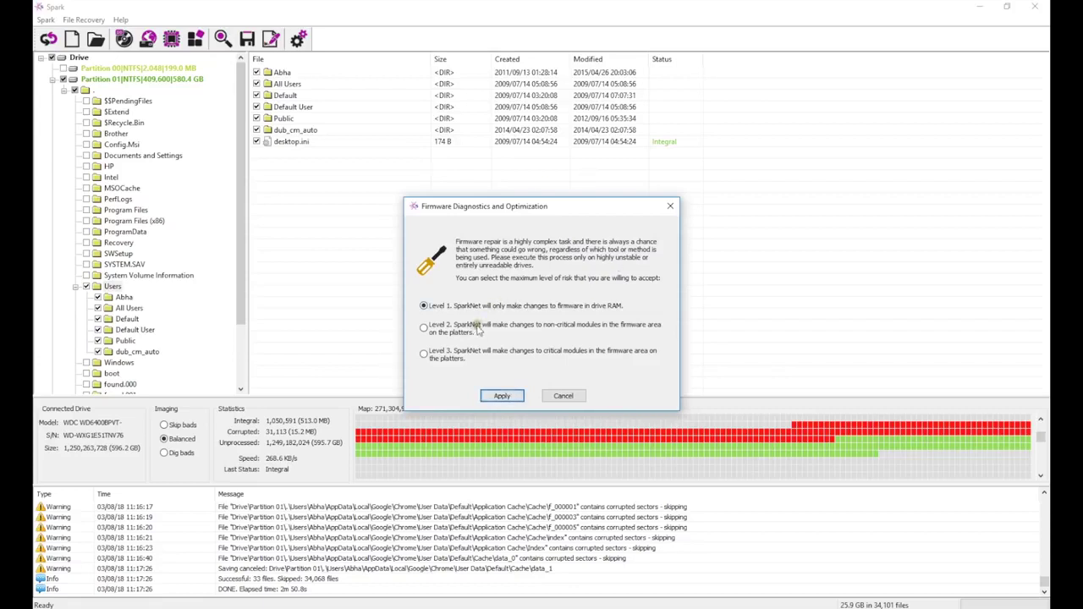
click(500, 398)
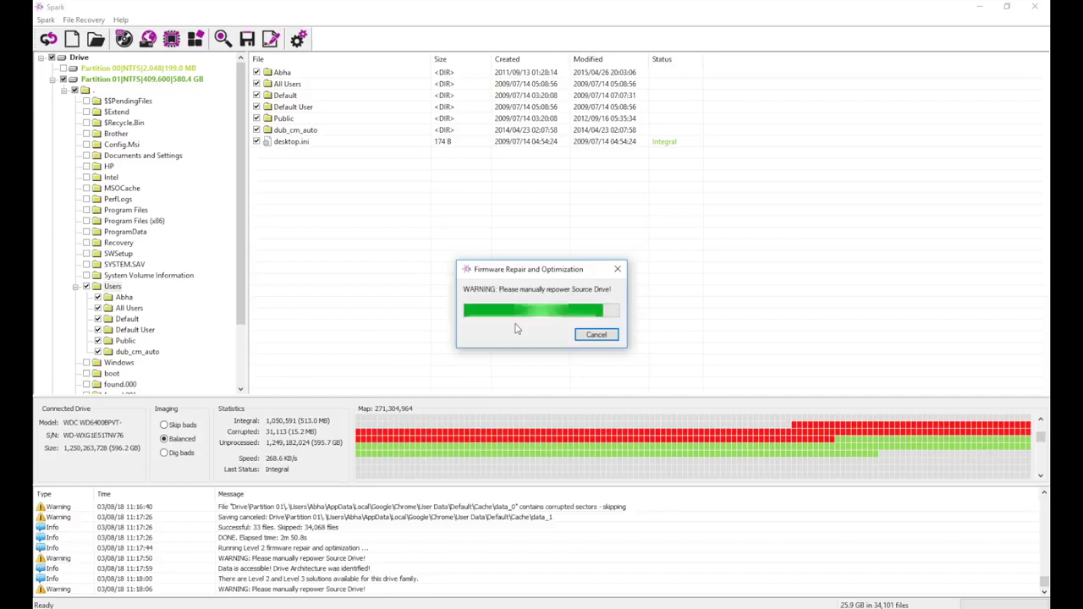
click(474, 571)
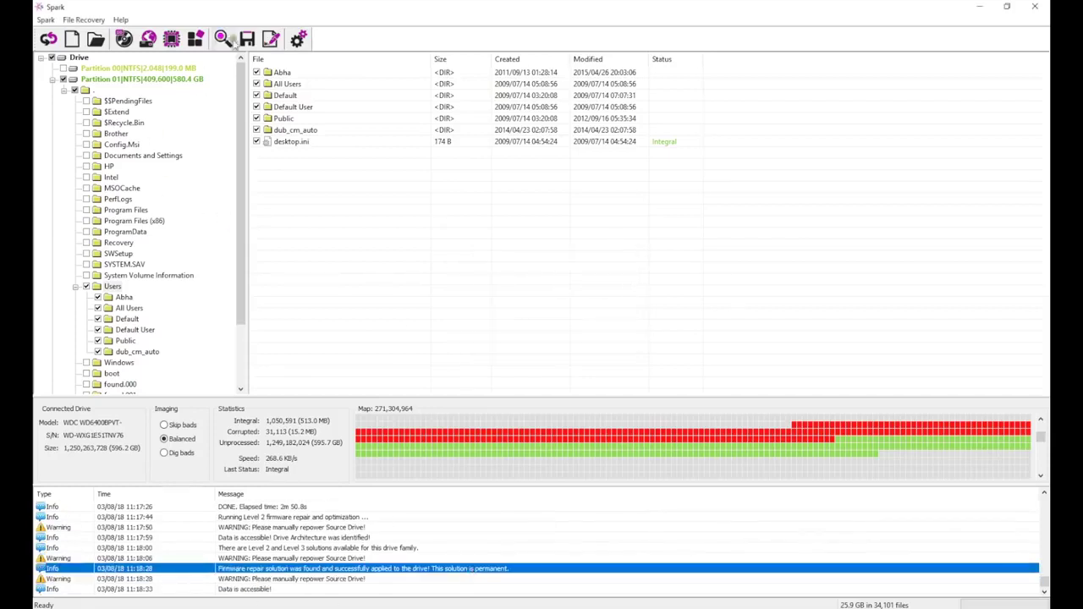
Save the selected Users data to E: again, skipping existing files and files with bad sectors.
click(247, 39)
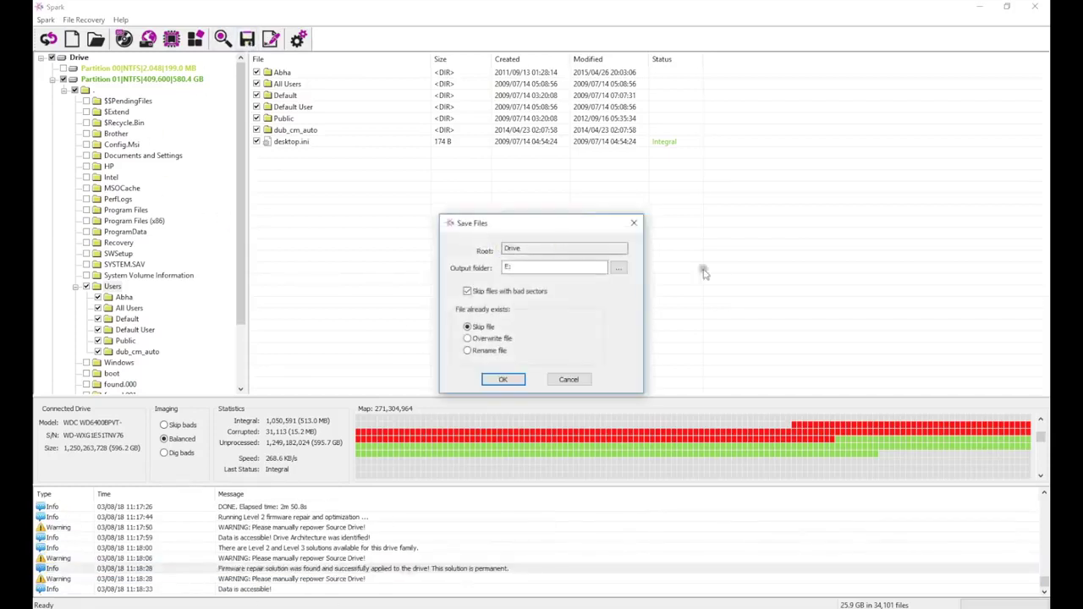
click(504, 380)
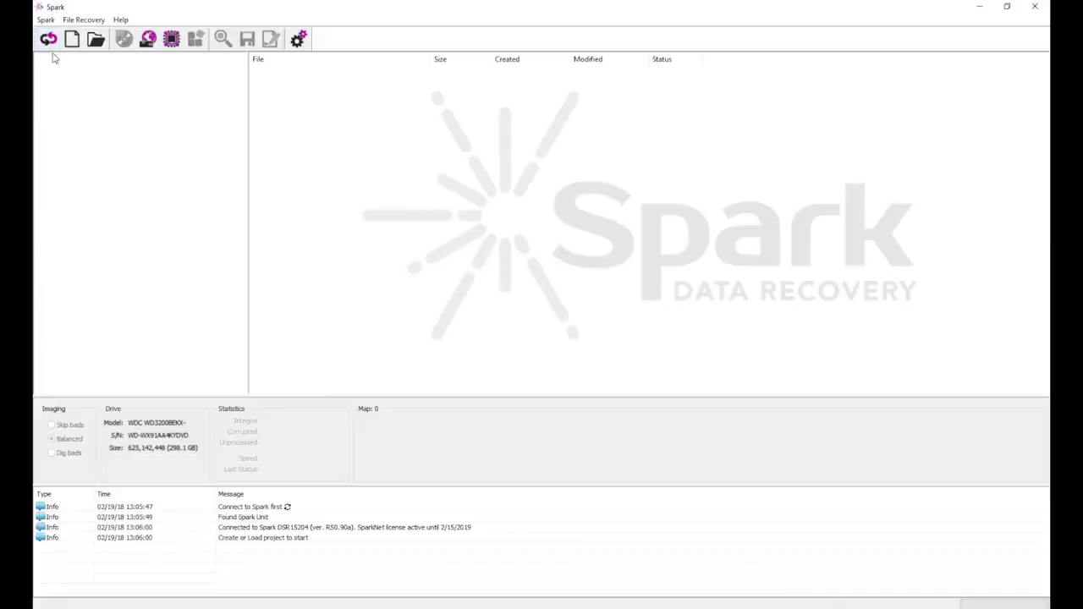
Create a new project on E: for the connected 298.1 GB WDC drive and set imaging to Skip bads.
click(69, 40)
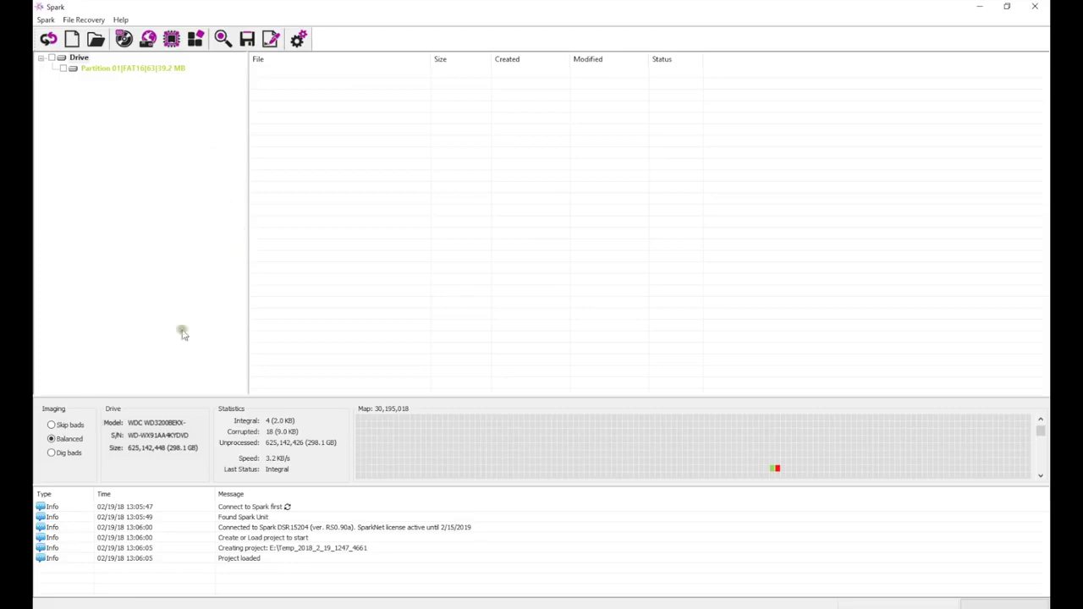
click(77, 425)
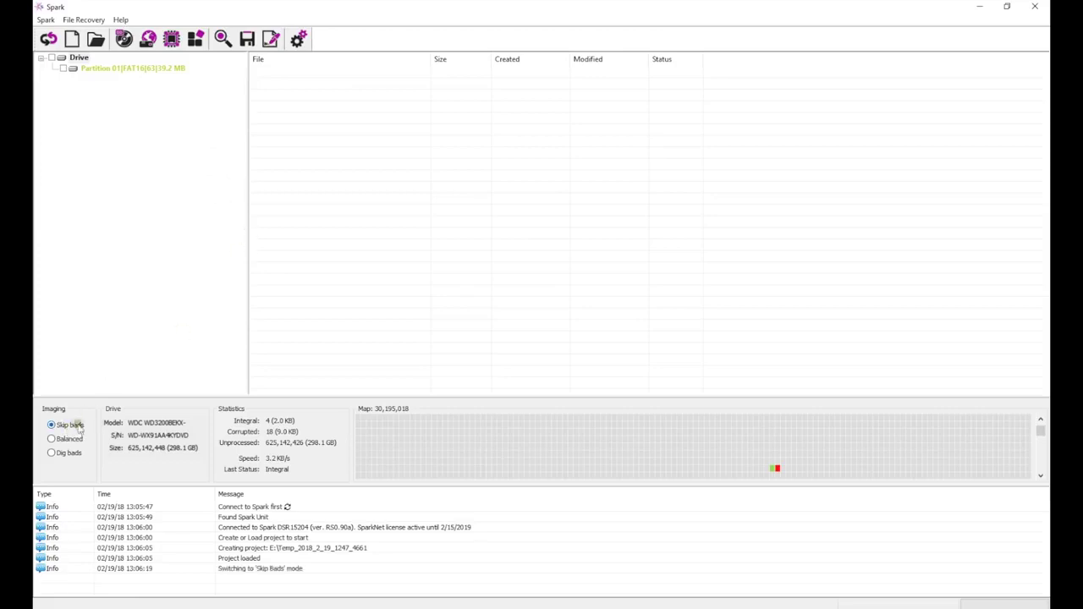
Start imaging the full drive in Skip bads mode and interrupt the process.
click(127, 40)
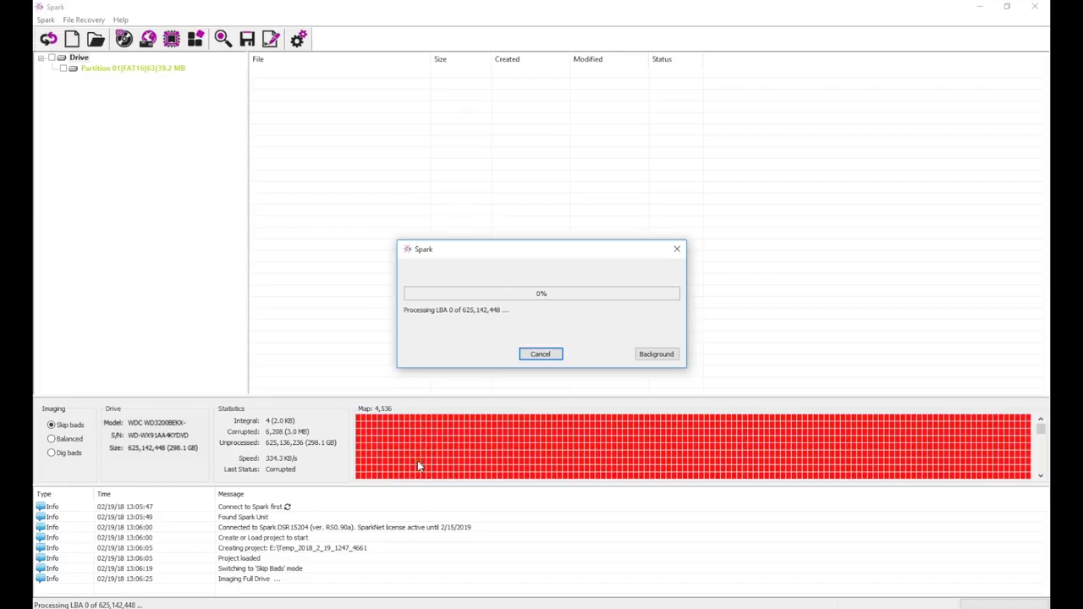
click(544, 356)
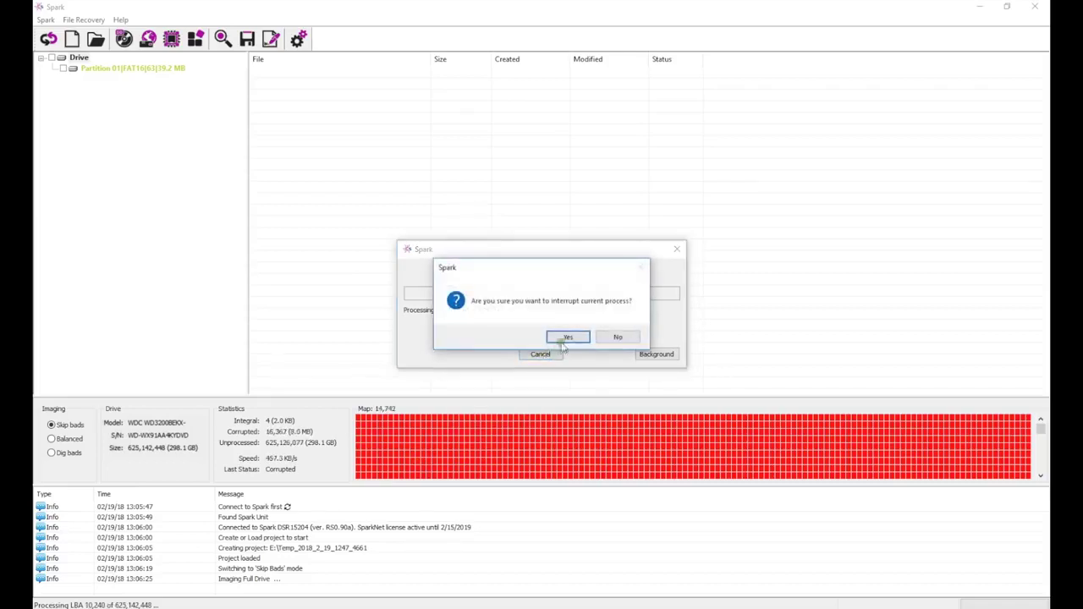
click(560, 336)
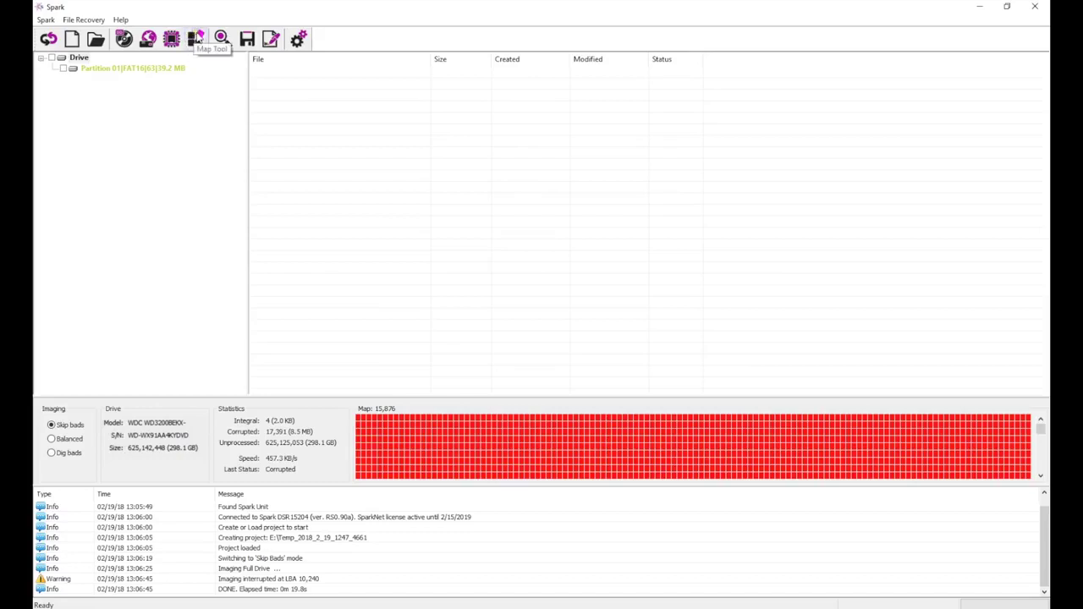
Build the drive's head map and run a media test on its heads.
click(197, 40)
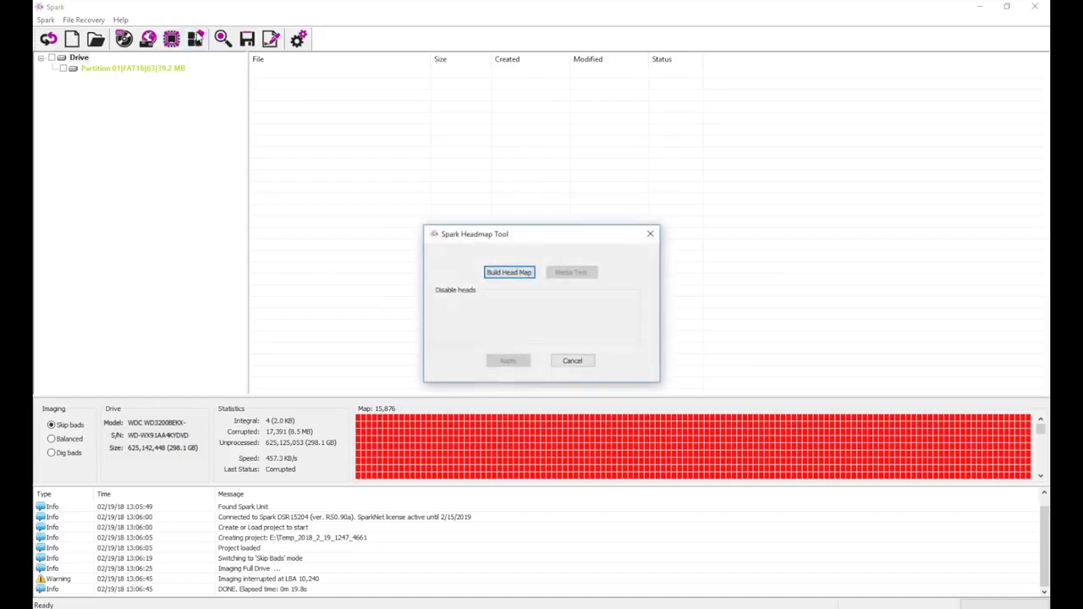
click(505, 273)
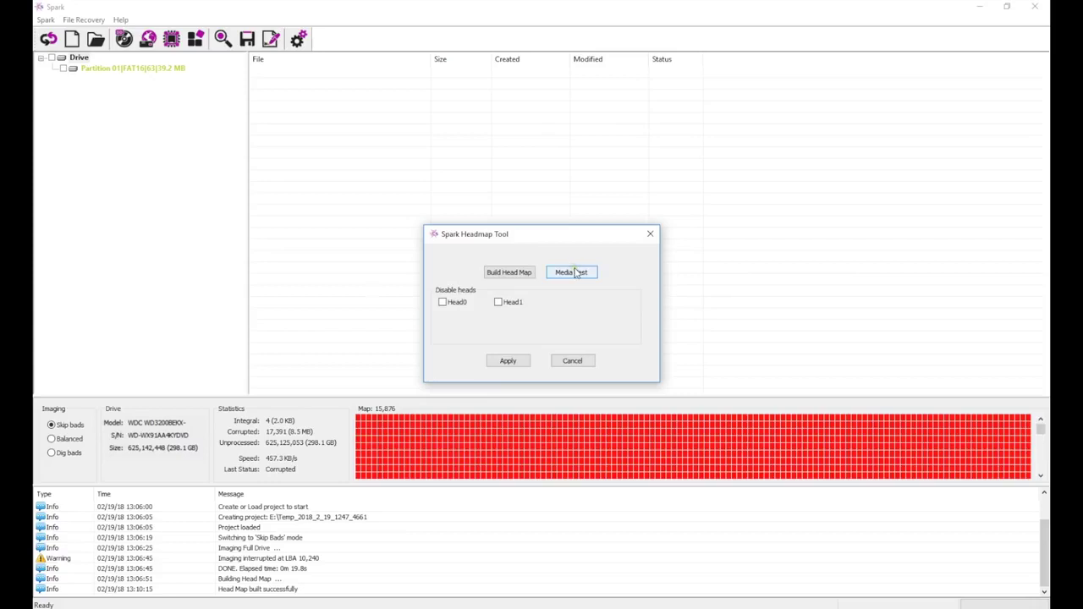
click(576, 273)
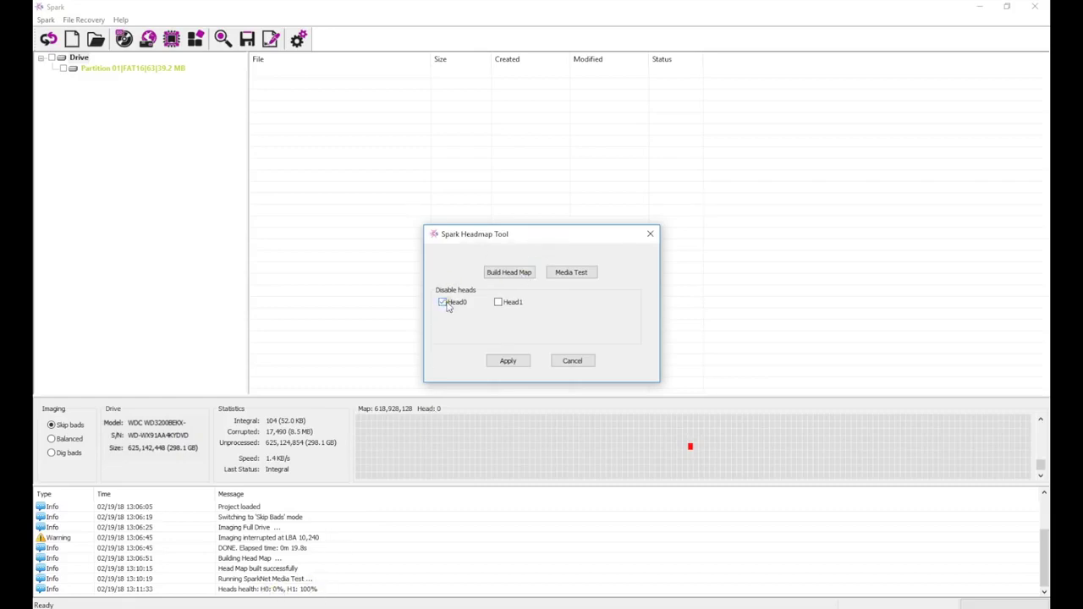
Disable Head0 in the head map and start imaging the full drive.
click(507, 364)
click(123, 40)
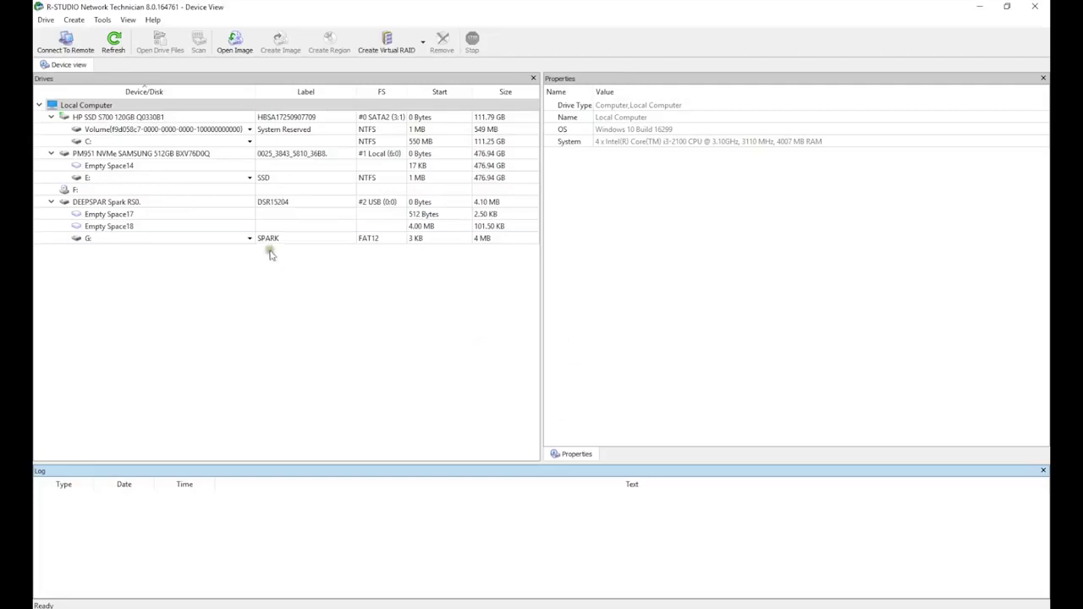
In R-STUDIO, open the image img0000000000.bin from Temp_2018_2_19_1247_4661 and scan all of it with the detailed scan view.
click(234, 42)
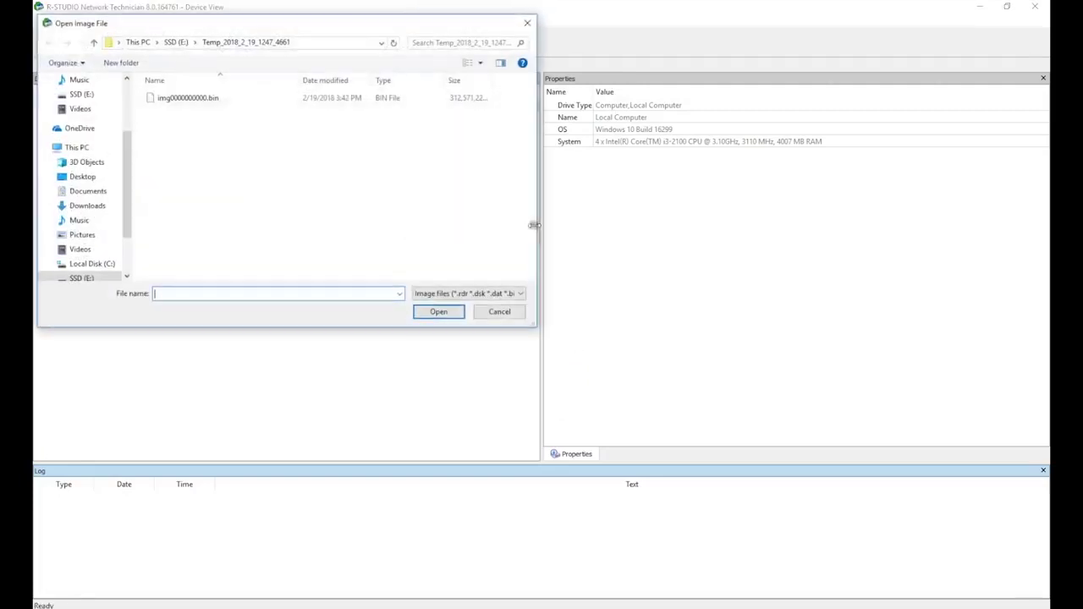
double_click(205, 99)
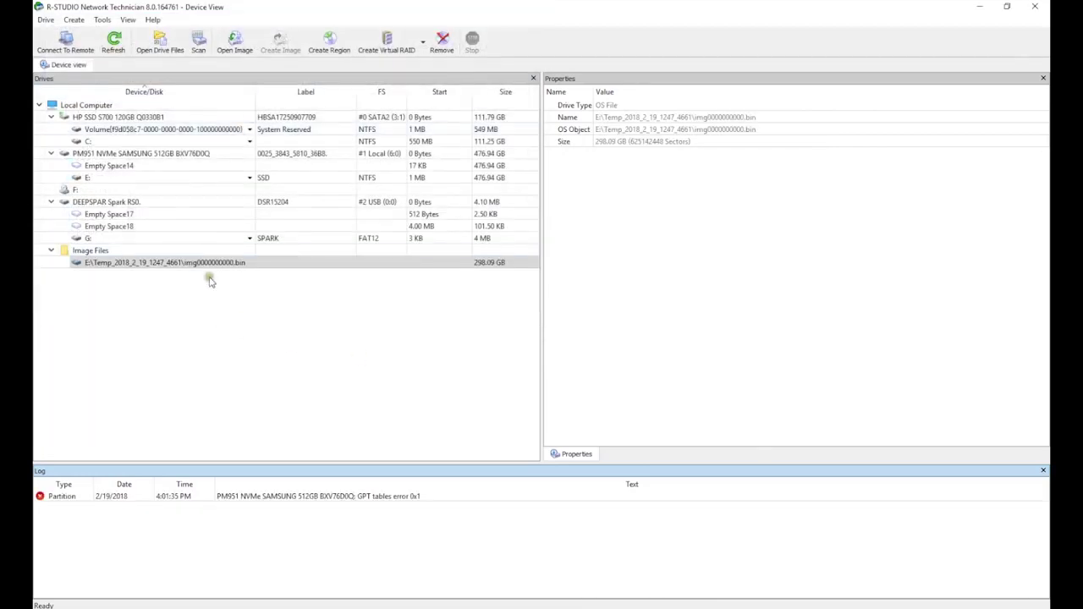
right_click(211, 268)
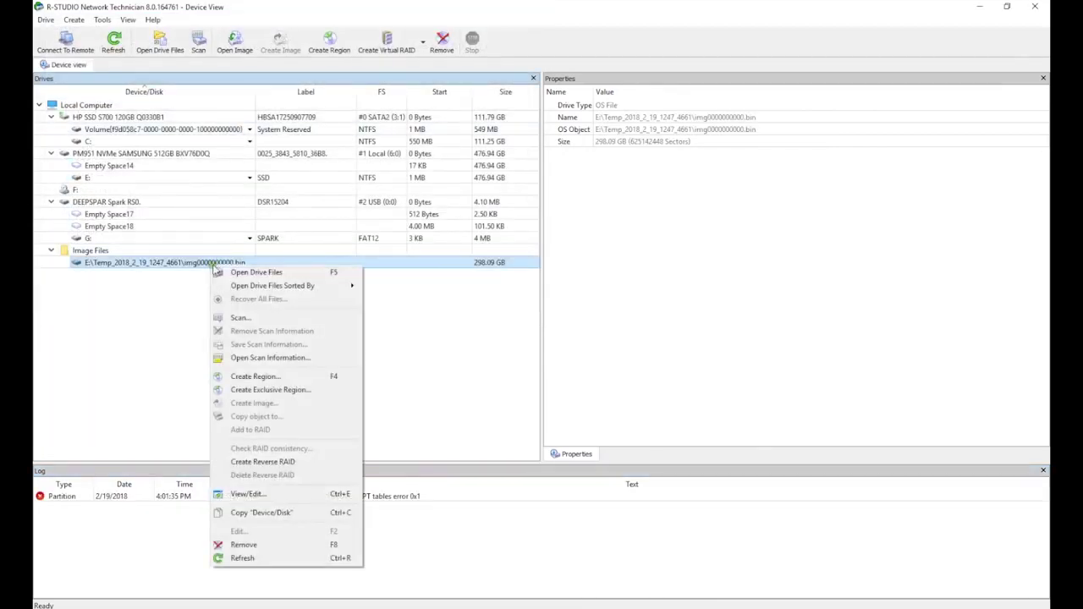
click(286, 316)
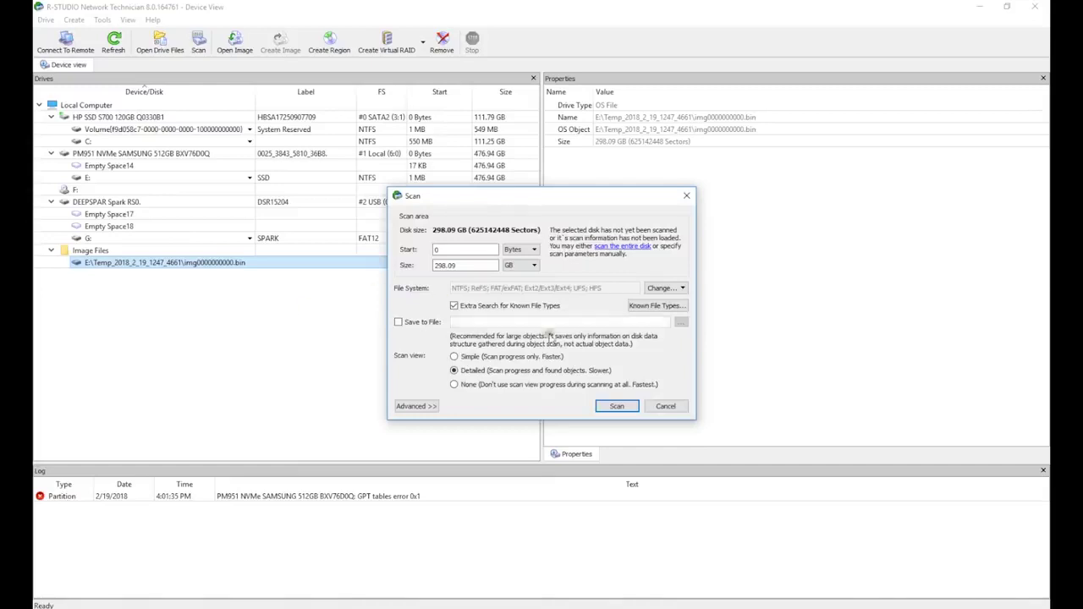
click(617, 406)
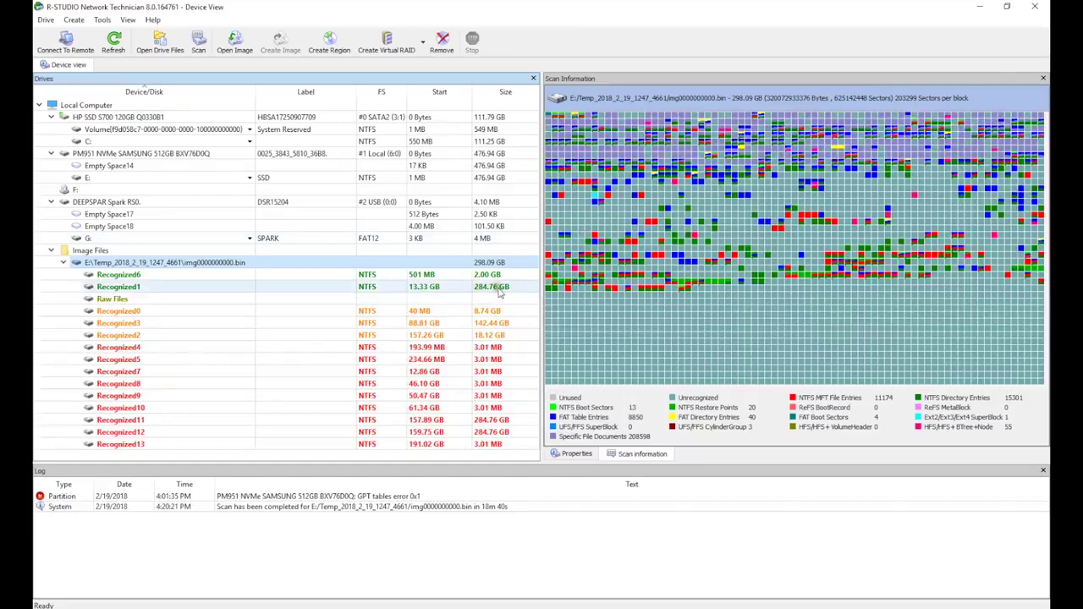
Open the files of the 284.76 GB Recognized1 partition and mark all of its contents.
double_click(453, 288)
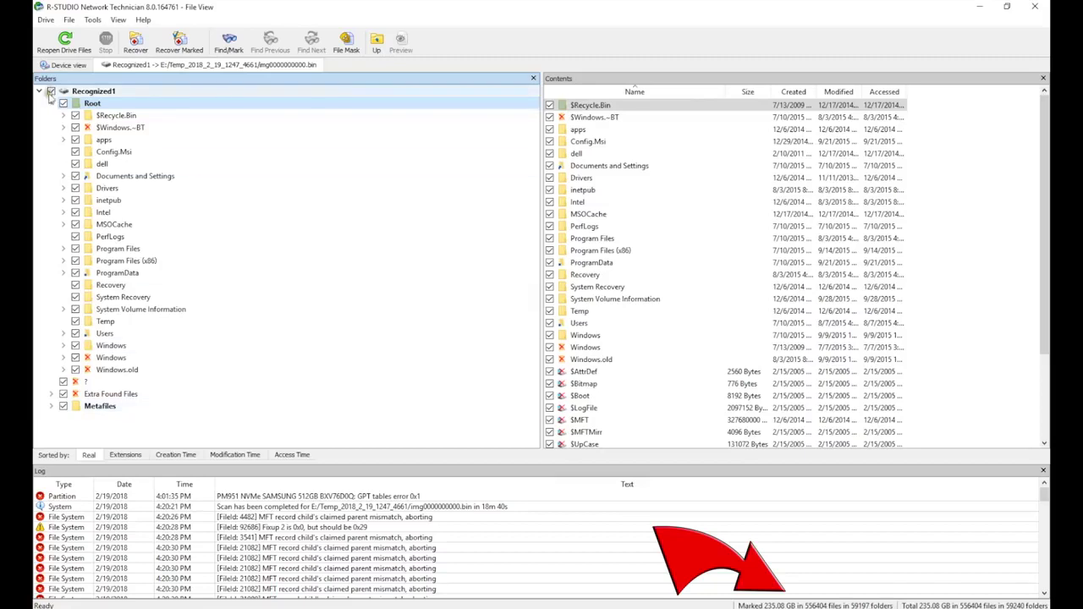
Unmark everything, mark all matched files with the bmp extension, and recover the marked files to E:\Data\.
click(50, 92)
click(228, 42)
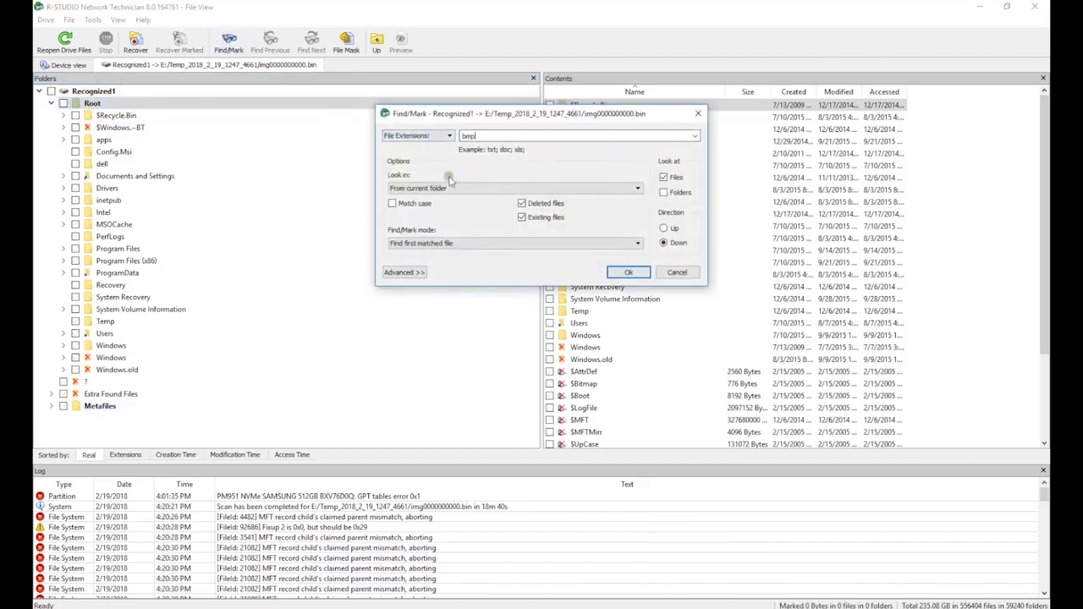
click(449, 136)
click(415, 153)
click(467, 243)
click(465, 274)
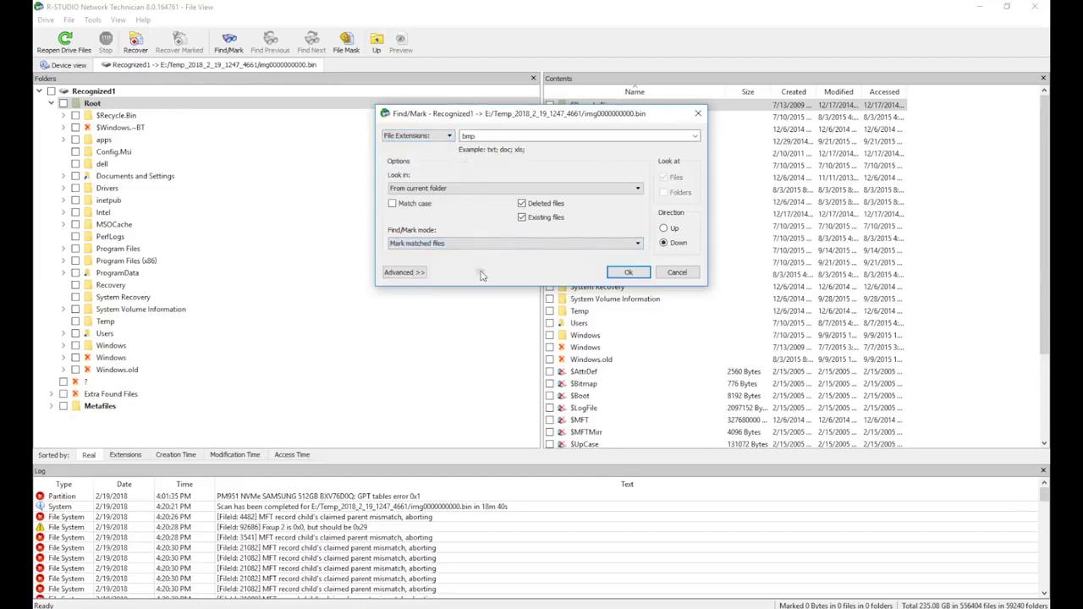
click(404, 271)
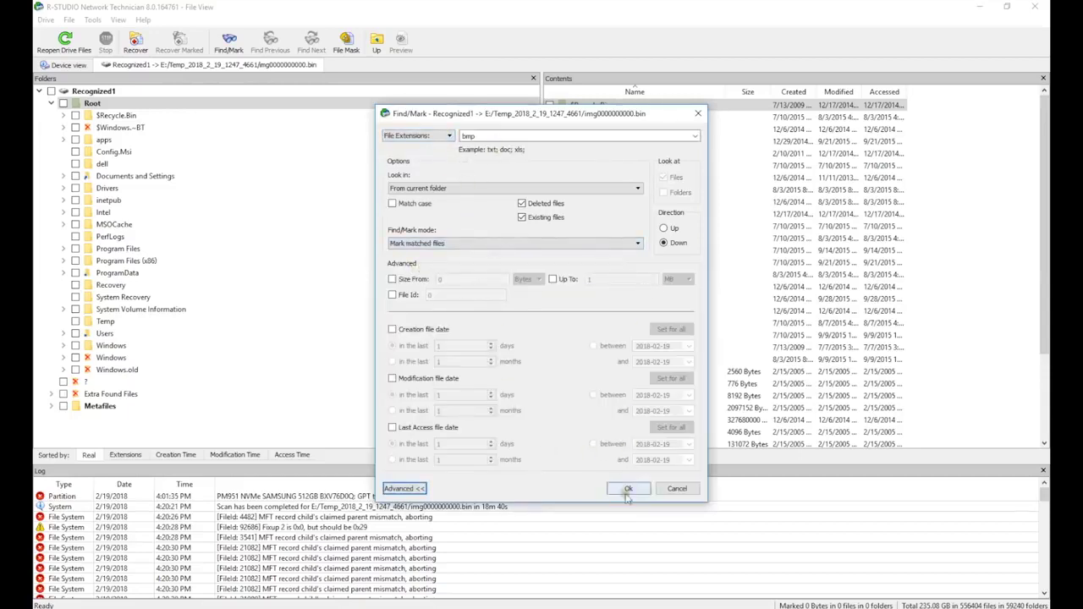
click(627, 556)
click(192, 48)
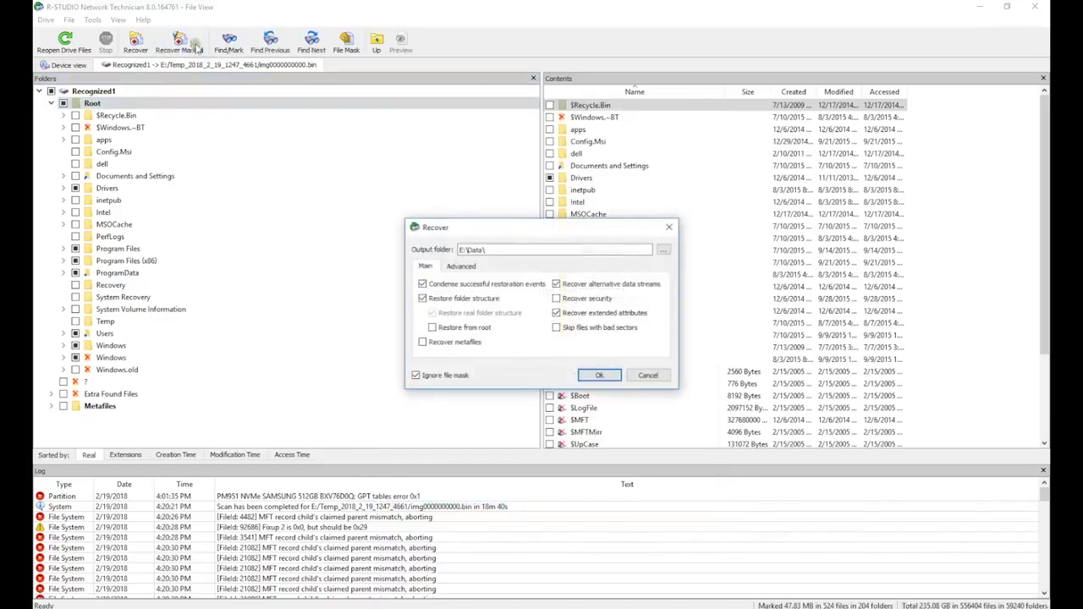
click(598, 375)
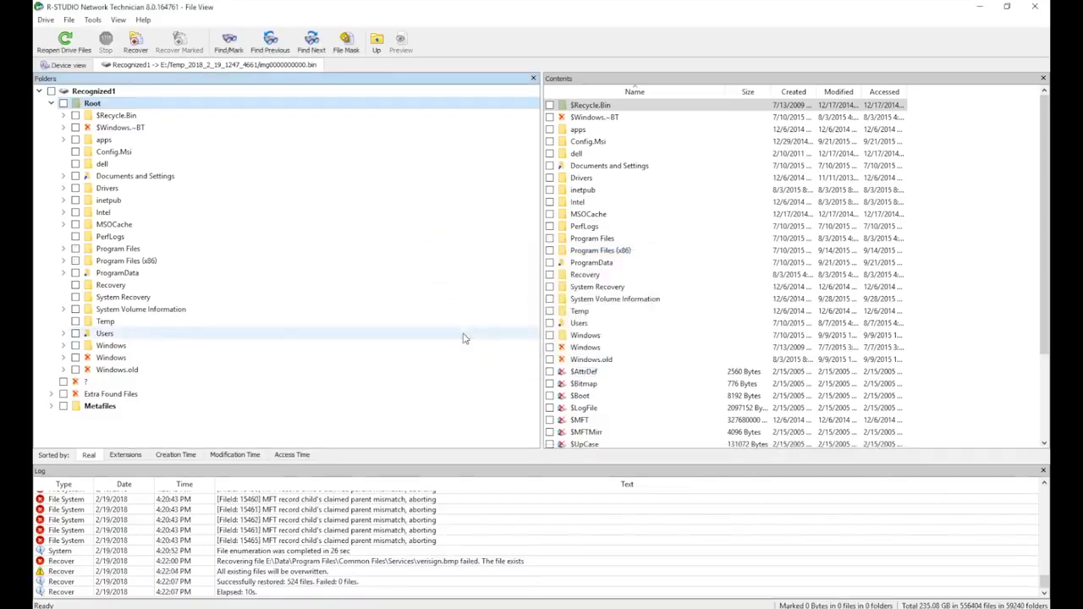
View the recovered cementc and cracks2c pictures in the Canvas folder, and close the folder.
double_click(431, 245)
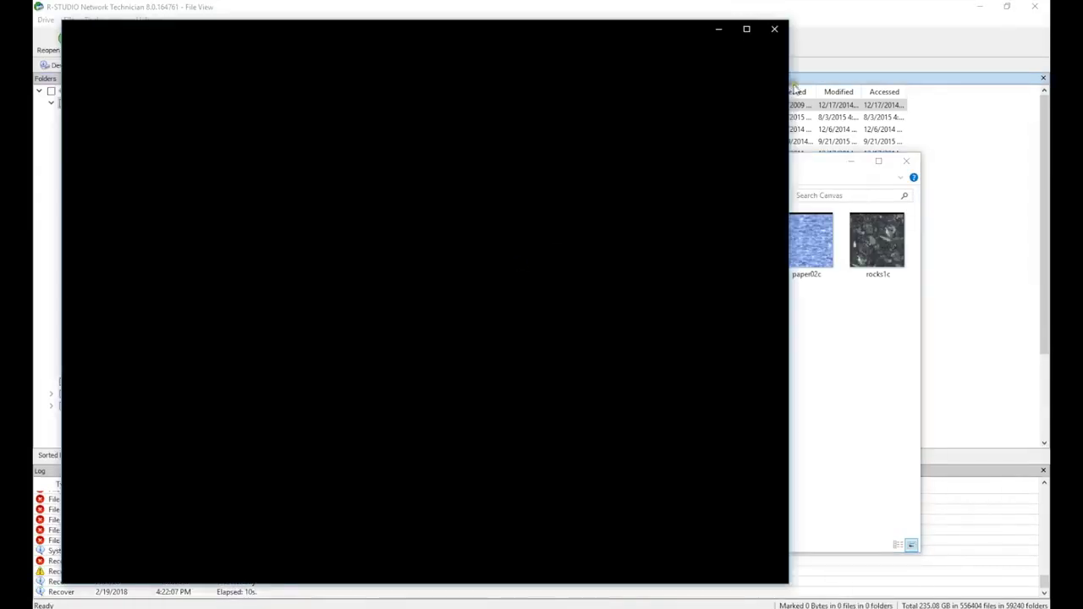
click(774, 29)
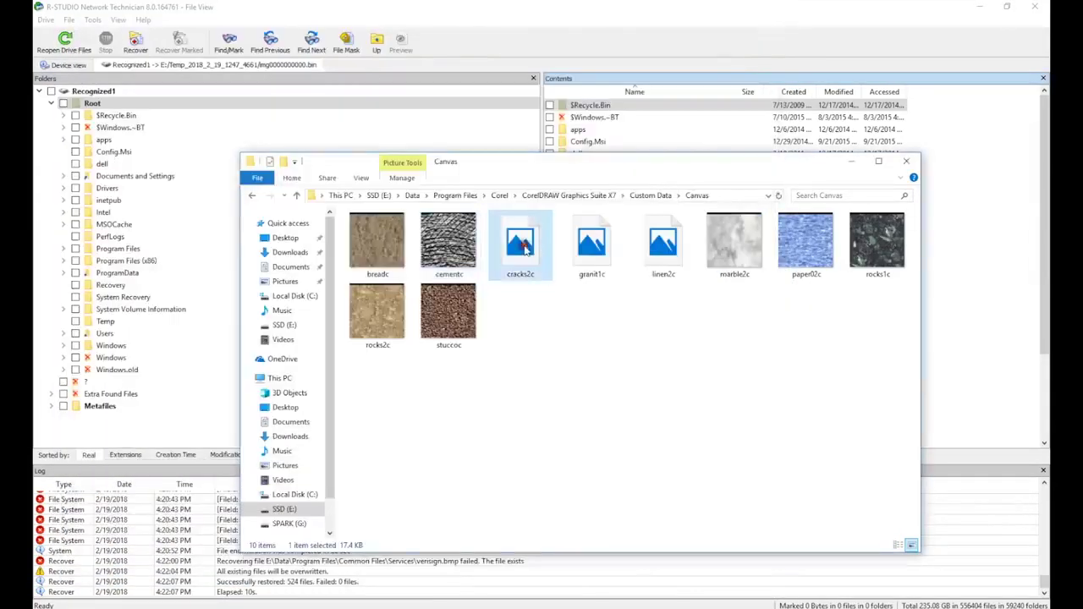
double_click(524, 248)
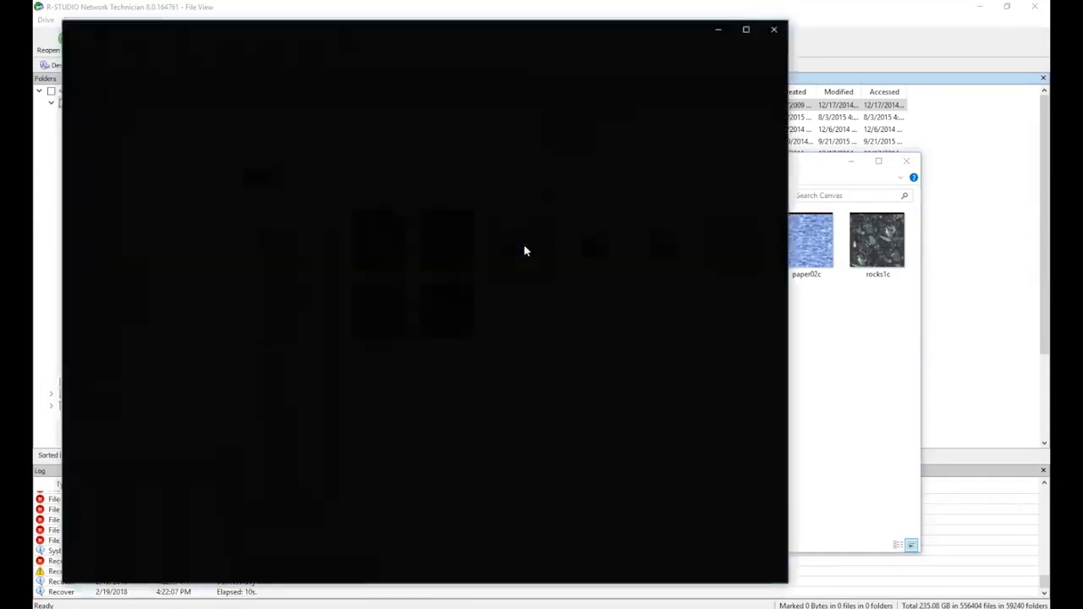
click(774, 29)
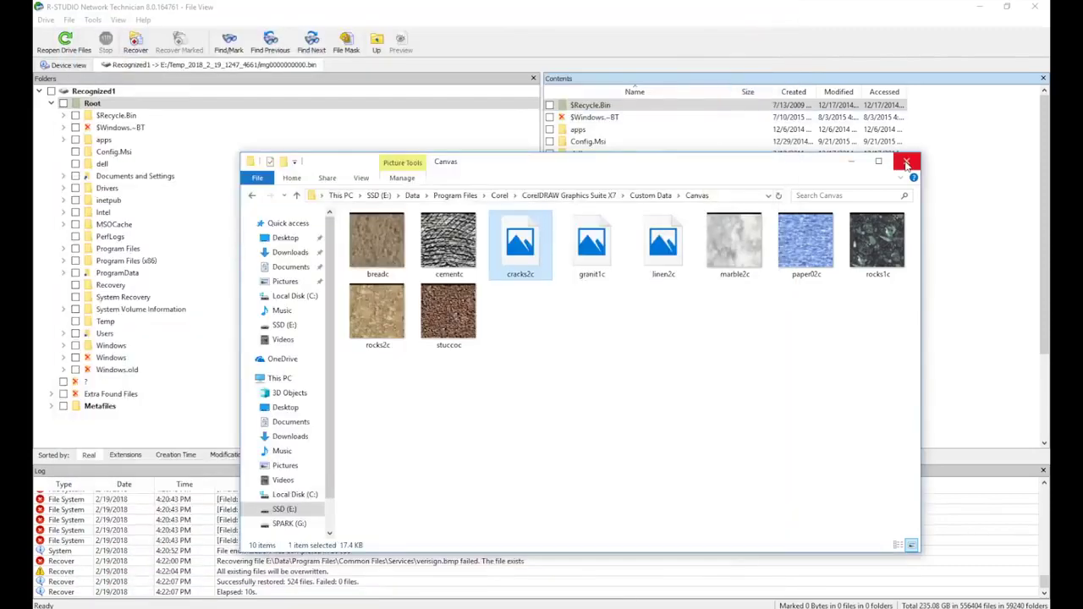
click(906, 162)
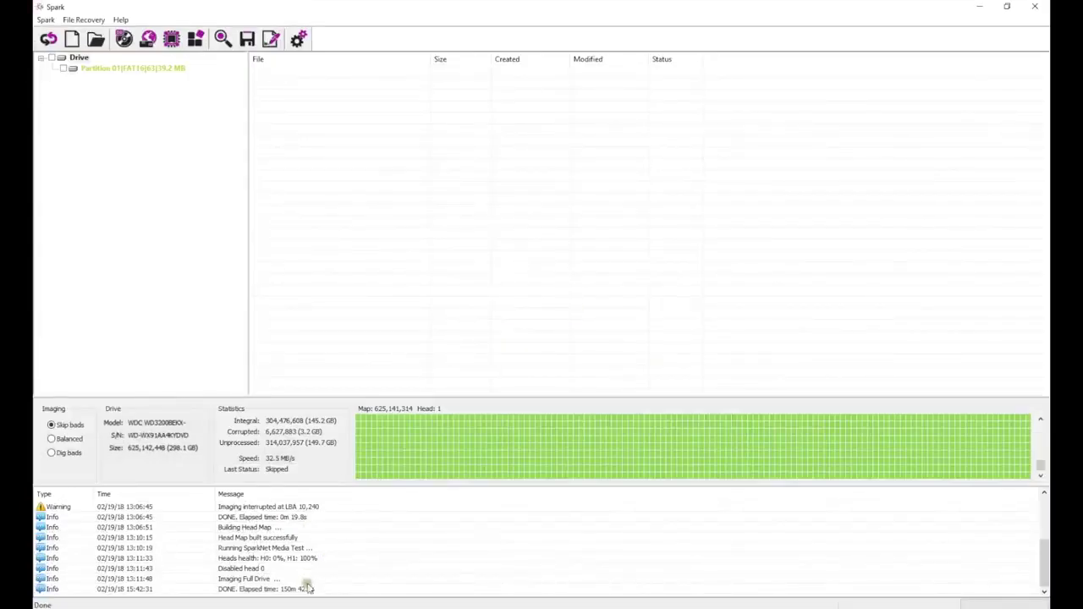
In Spark, set the imaging mode to Balanced and run the full drive imaging.
click(53, 439)
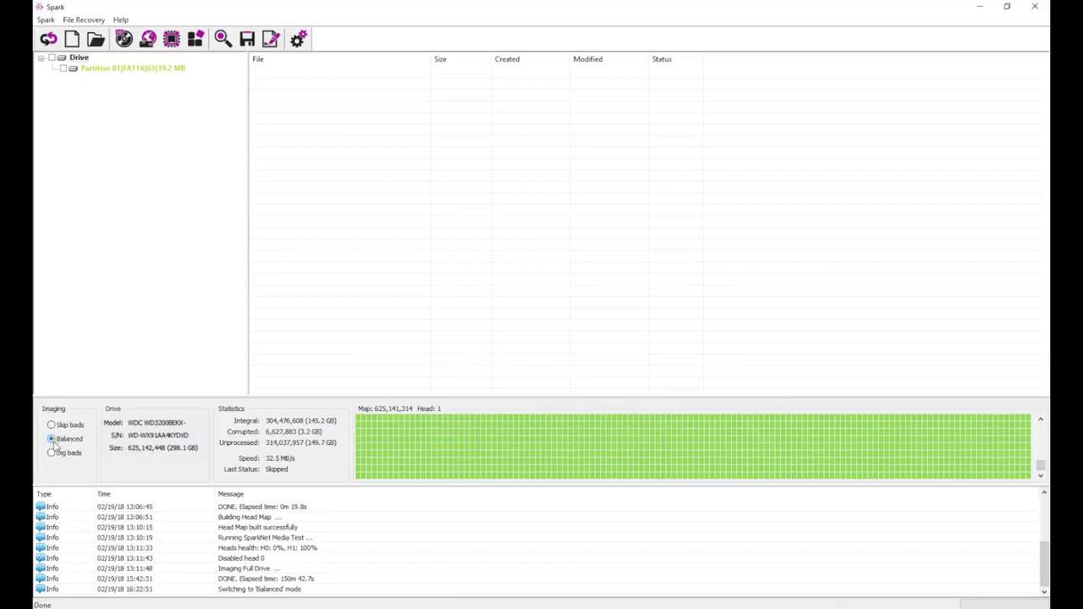
click(124, 39)
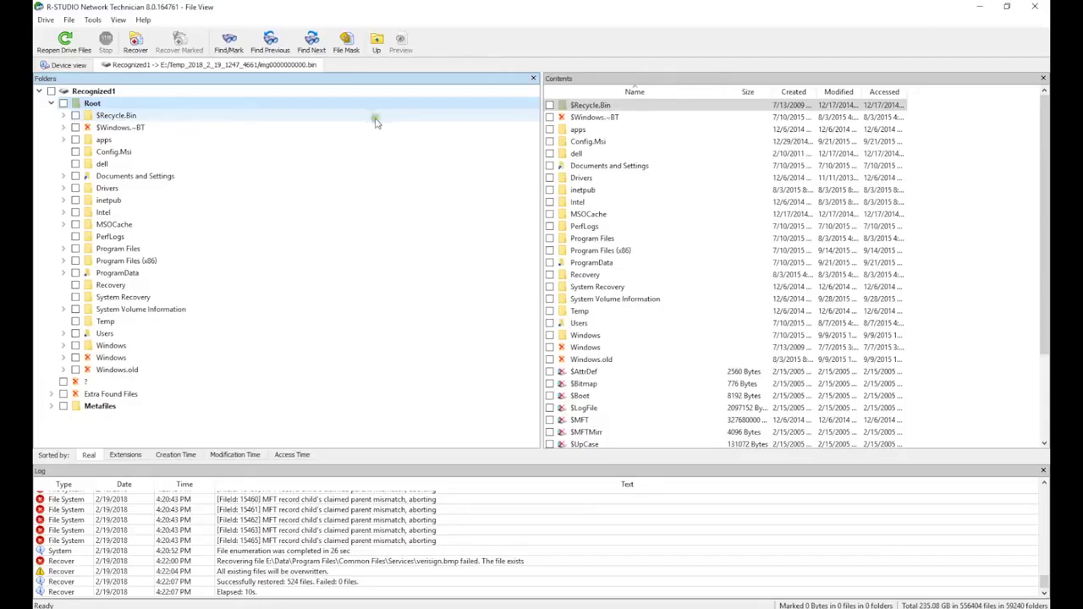
In R-STUDIO, remove the image's old scan results while rescanning all 298.09 GB in detailed view, and open the 284.76 GB Recognized1 partition.
click(68, 66)
right_click(161, 262)
click(186, 552)
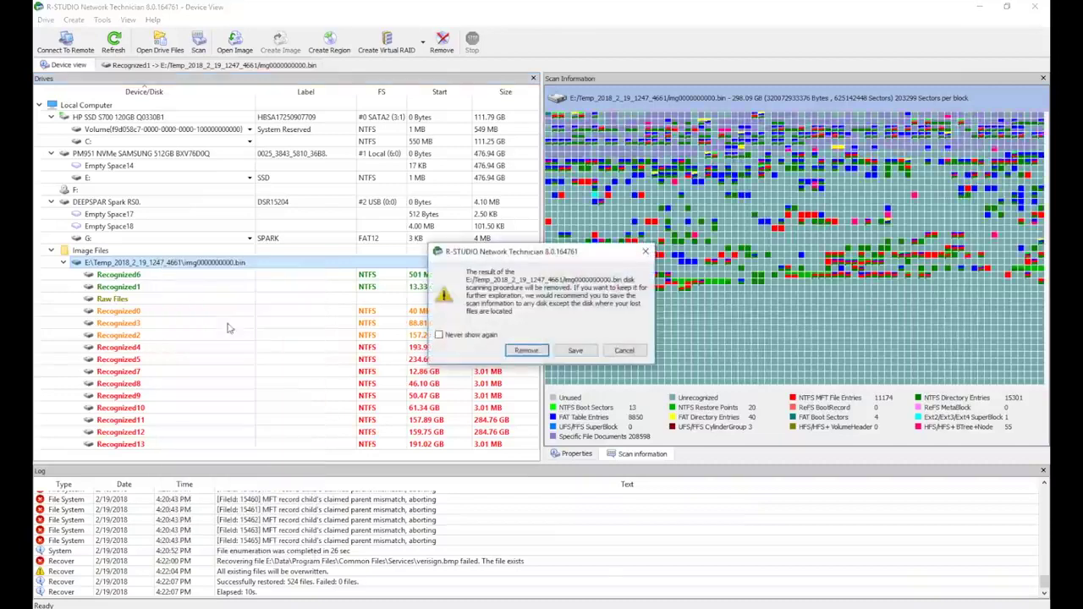
click(526, 350)
click(264, 316)
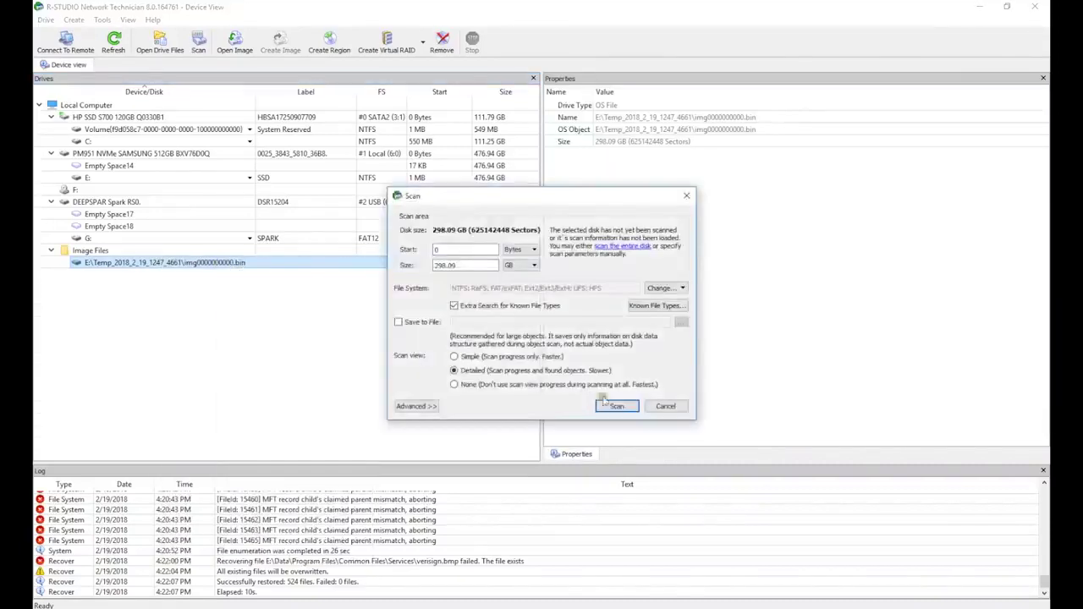
click(615, 405)
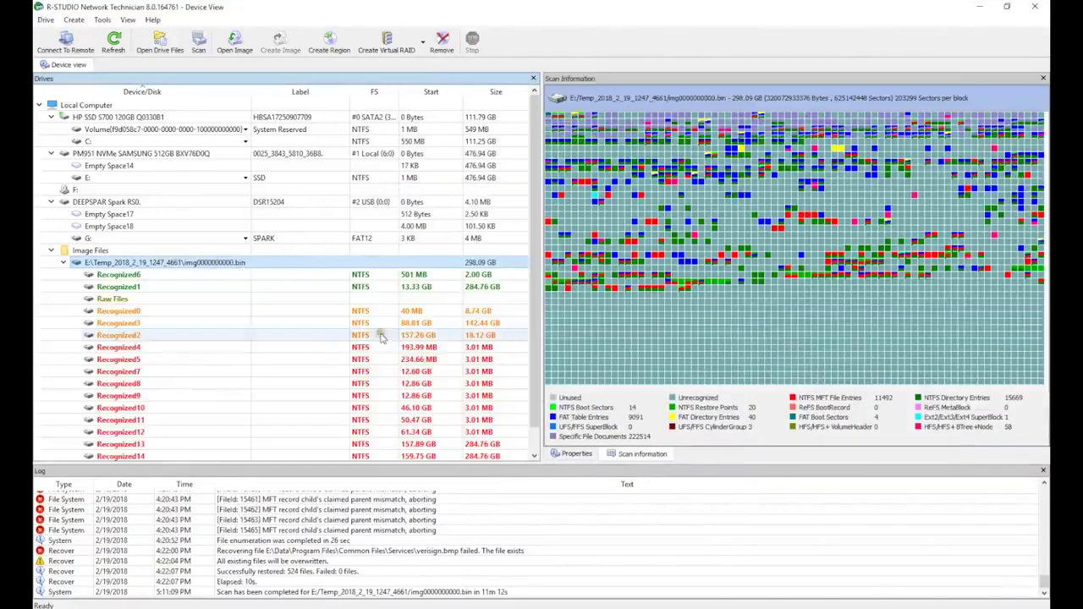
double_click(372, 287)
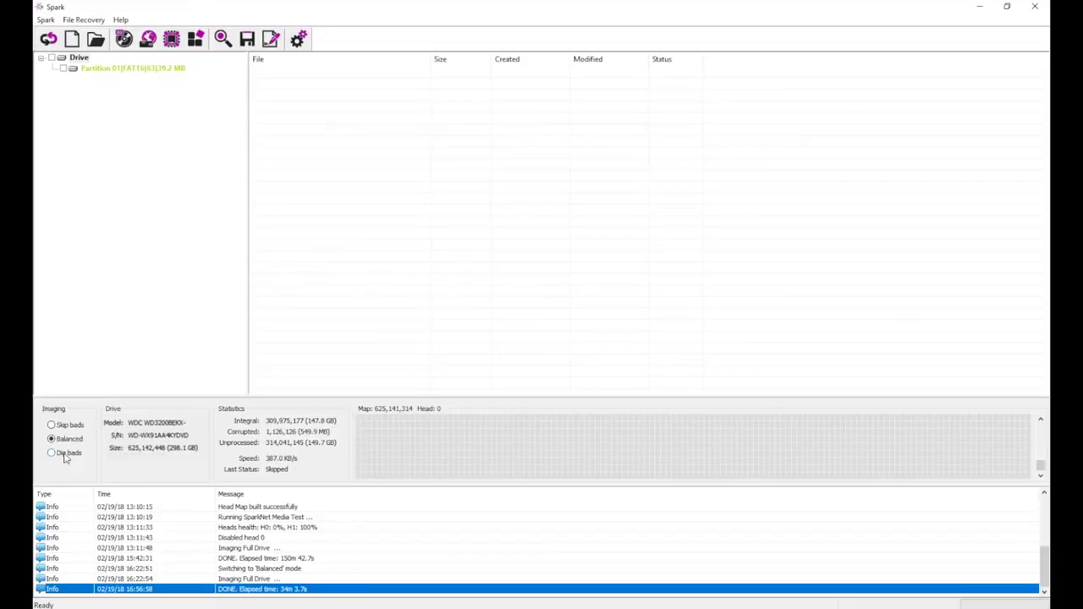
Switch back to Spark and start another imaging pass of the full drive.
click(123, 39)
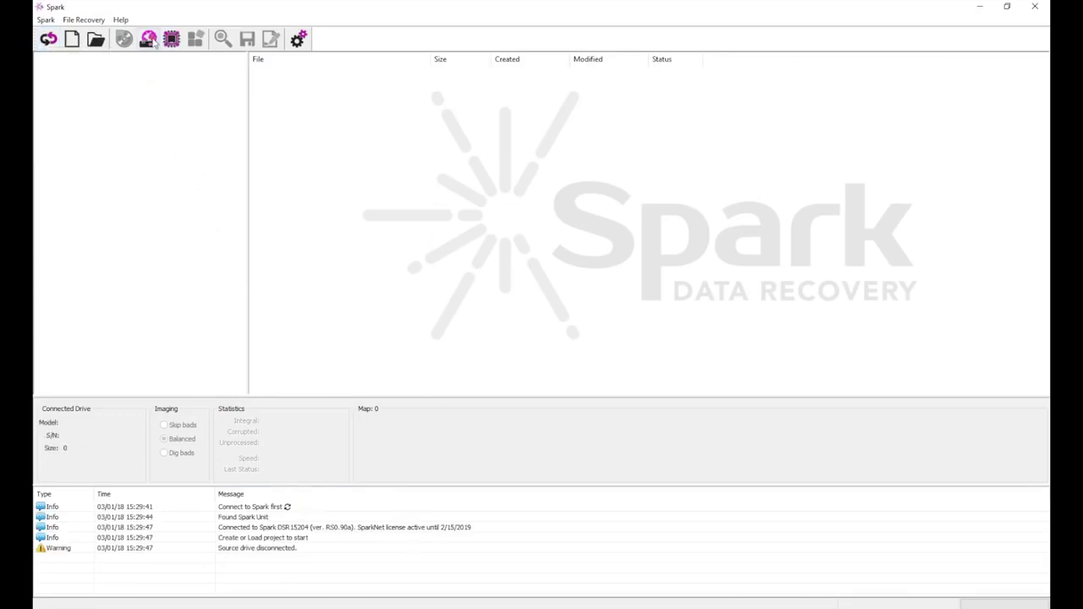
Run the firmware diagnostics and optimization on the drive connected to Spark.
click(542, 288)
click(533, 318)
click(513, 390)
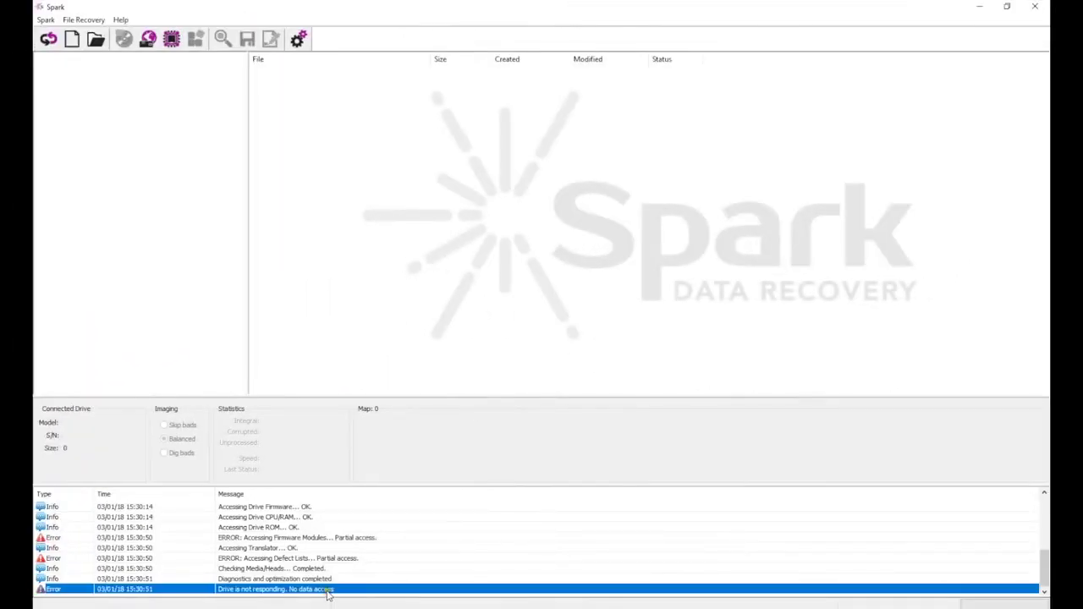
Run a Level 1 firmware repair that only changes the firmware in drive RAM.
click(171, 39)
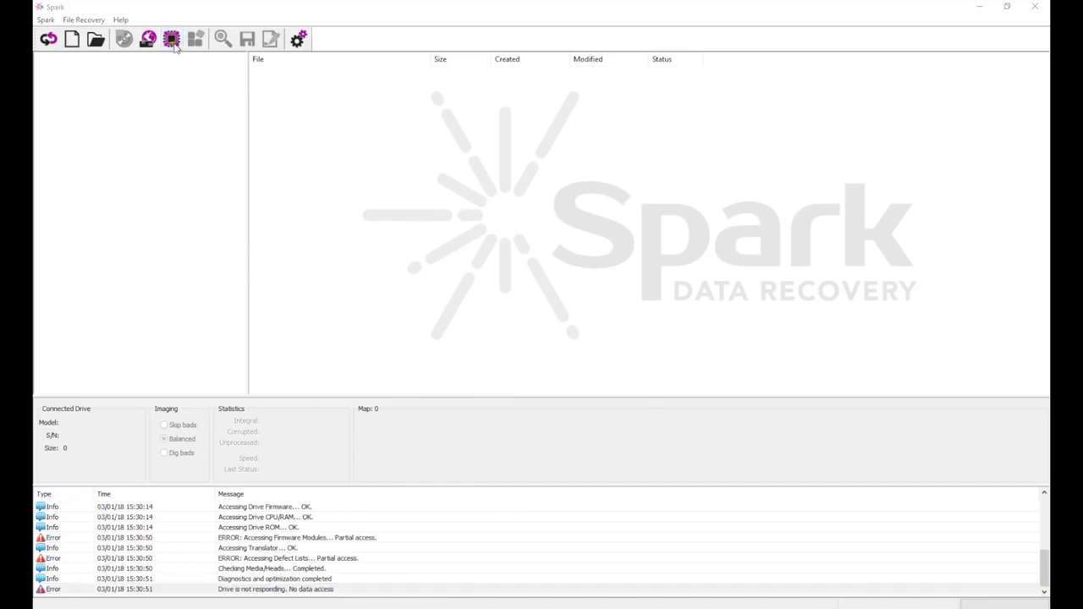
click(509, 393)
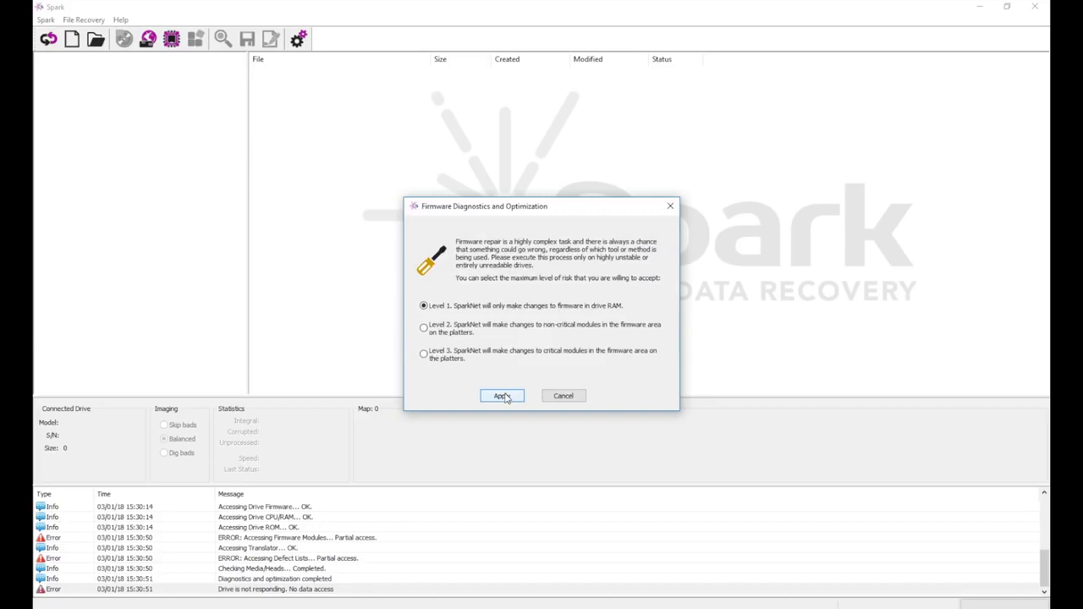
click(504, 396)
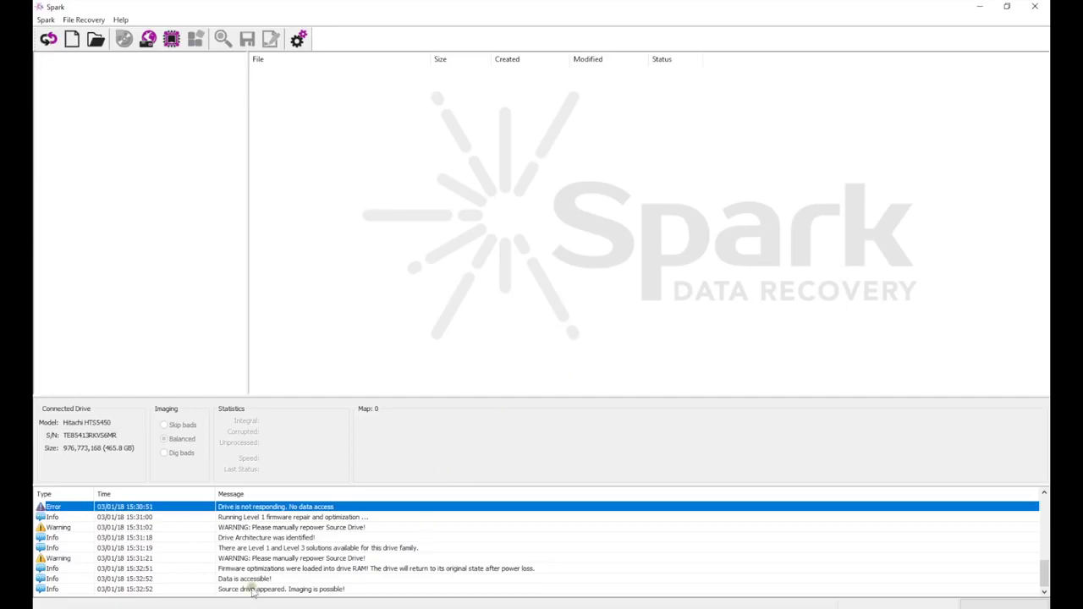
click(252, 589)
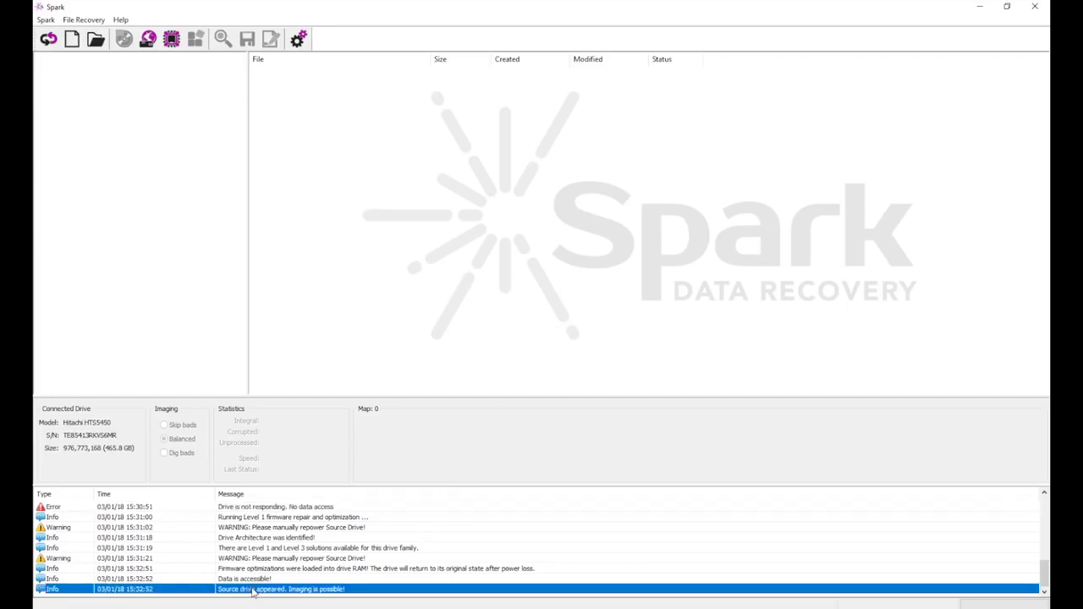
Create a new project on drive C: for the Hitachi drive.
click(75, 40)
click(513, 358)
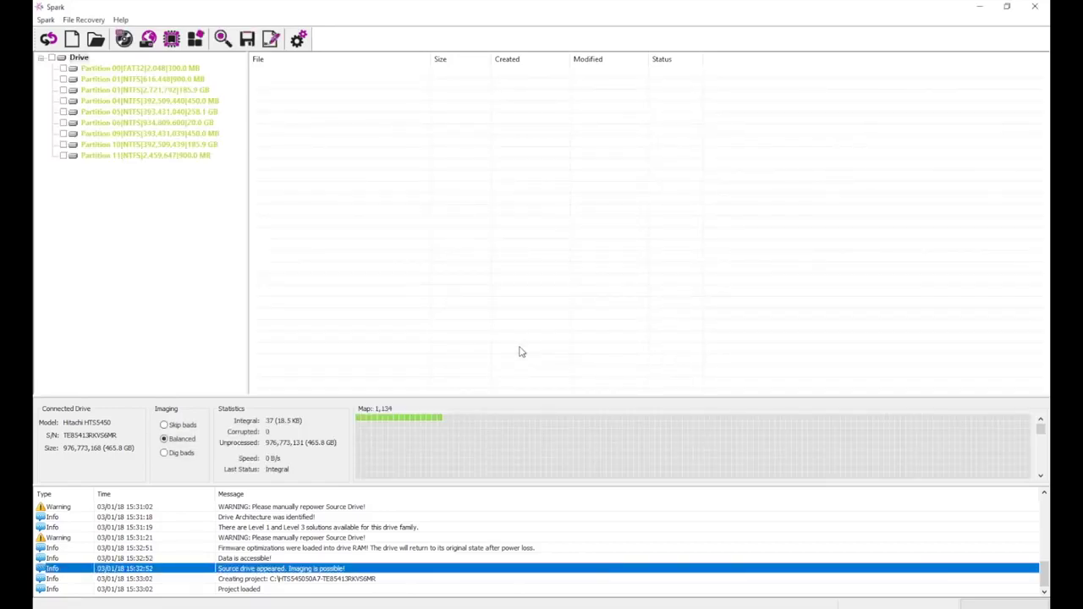
Scan the filesystem of the 185.9 GB Partition 03 and save the jpg files from its Users folder to C:, skipping existing files.
double_click(204, 91)
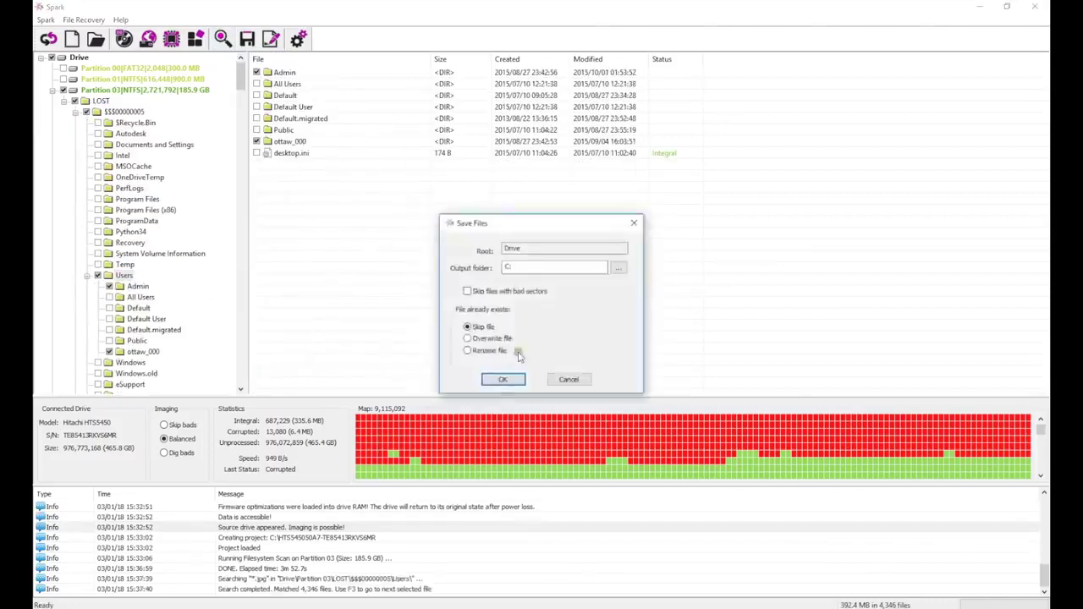
click(508, 379)
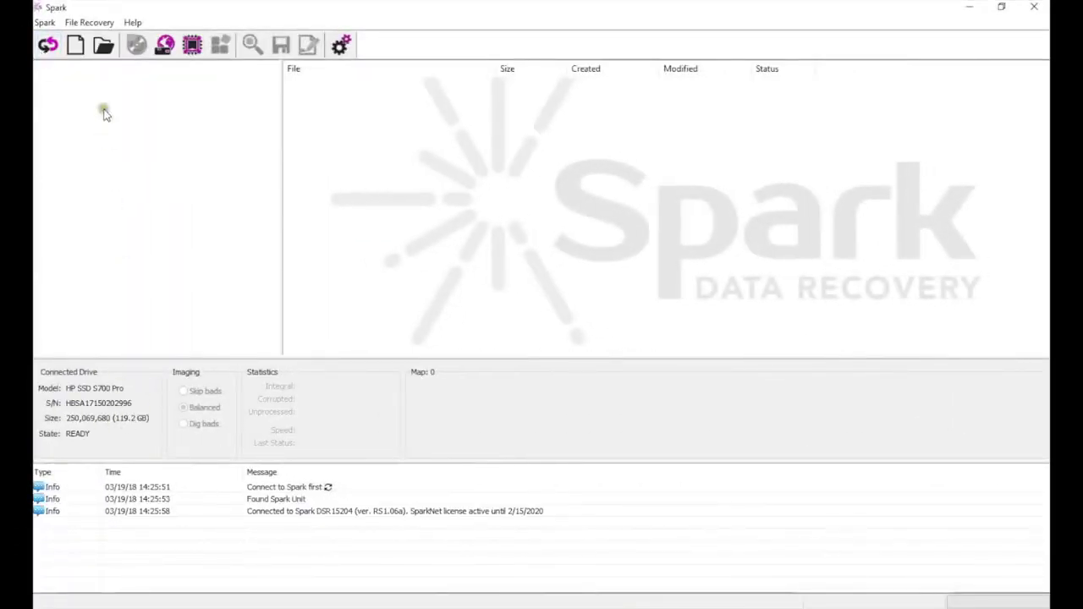
Create a project on drive E: for the HP SSD S700 Pro and image the full drive in the background in Skip bads mode.
click(76, 45)
click(502, 365)
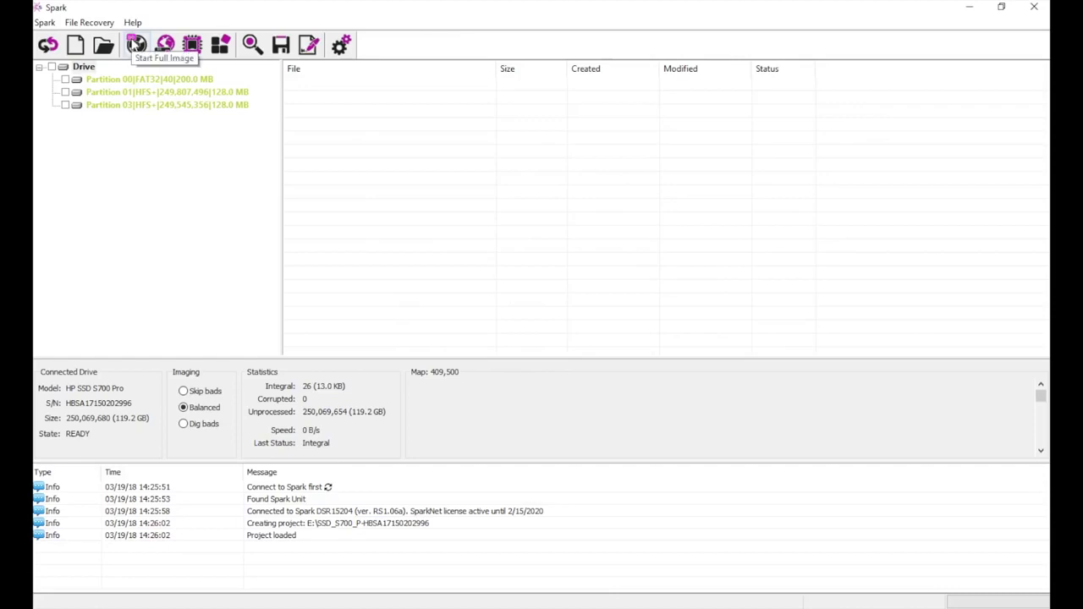
click(136, 45)
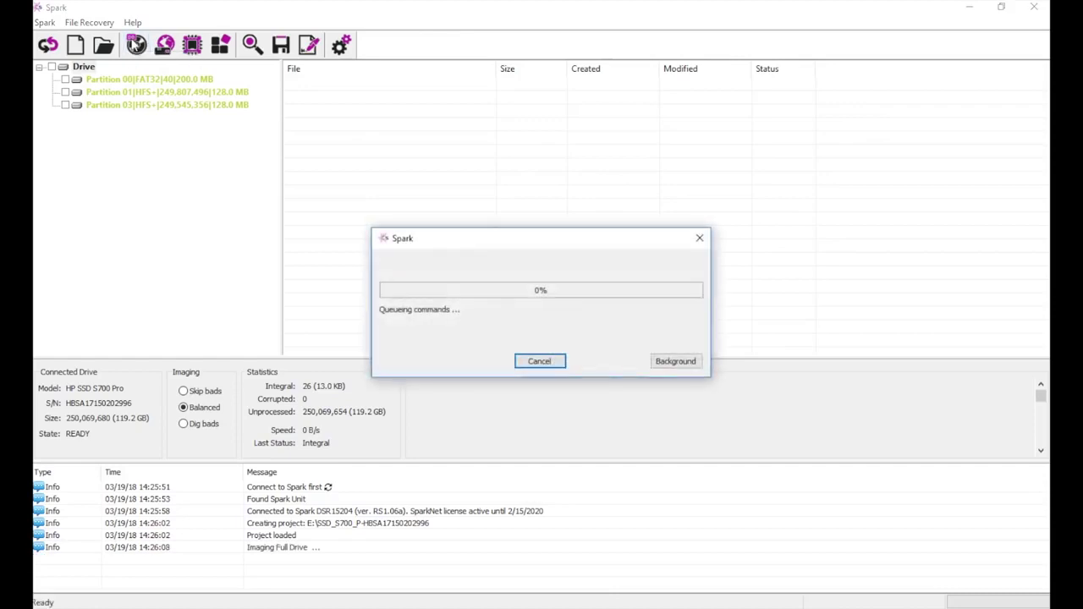
click(673, 362)
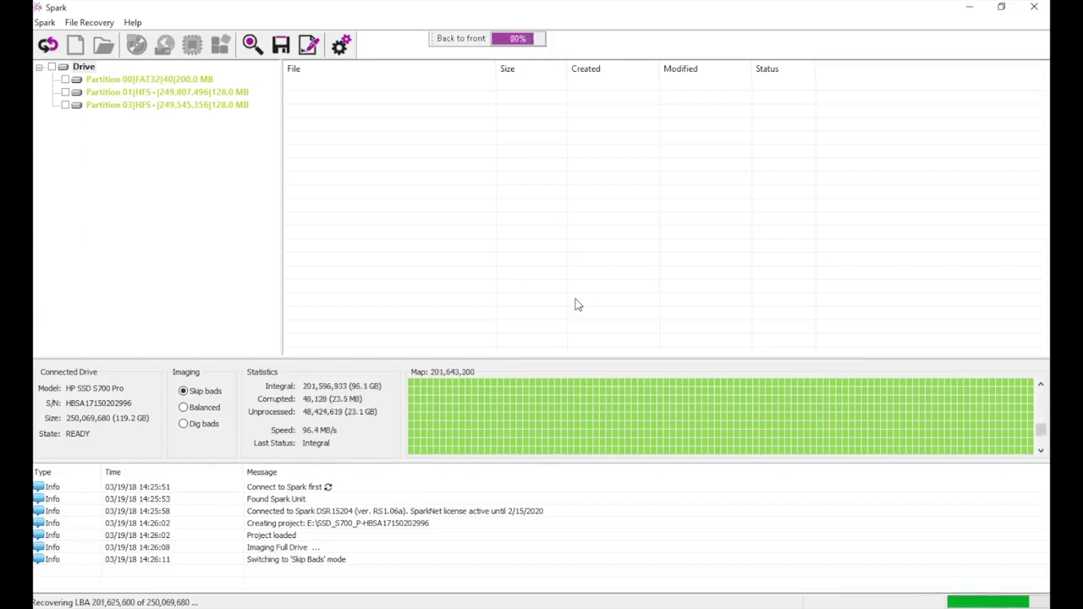
Set the imaging mode to Dig bads and image the SSD's remaining sectors.
click(201, 424)
click(137, 45)
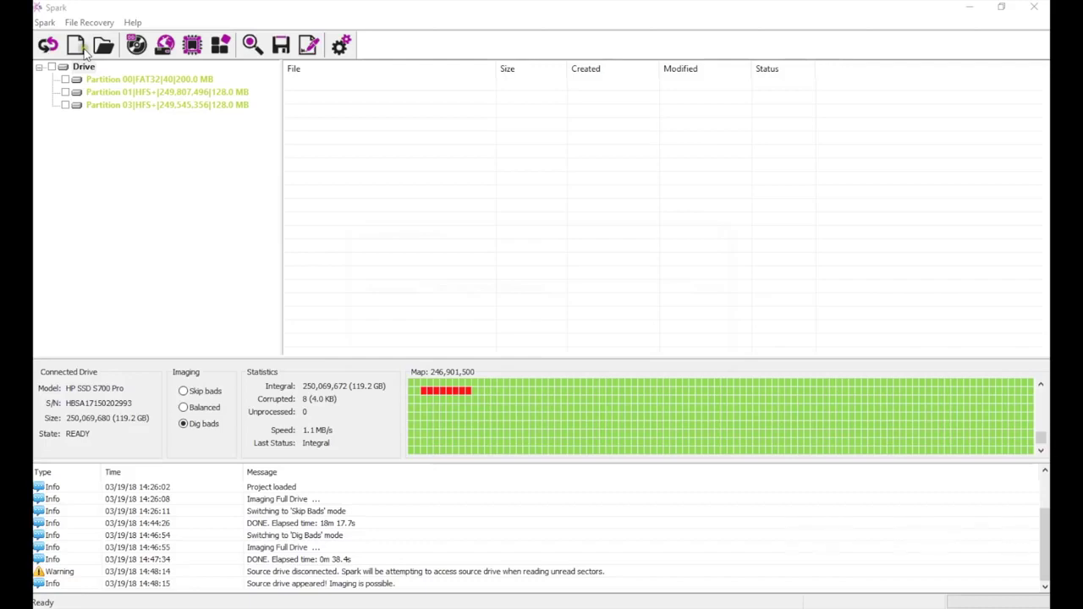
click(79, 46)
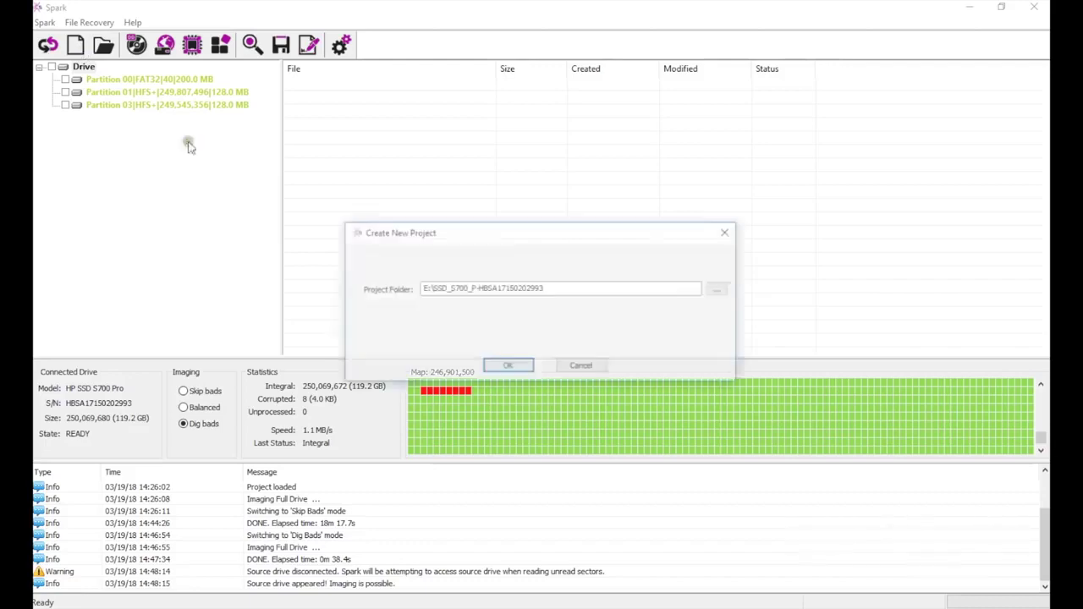
click(506, 364)
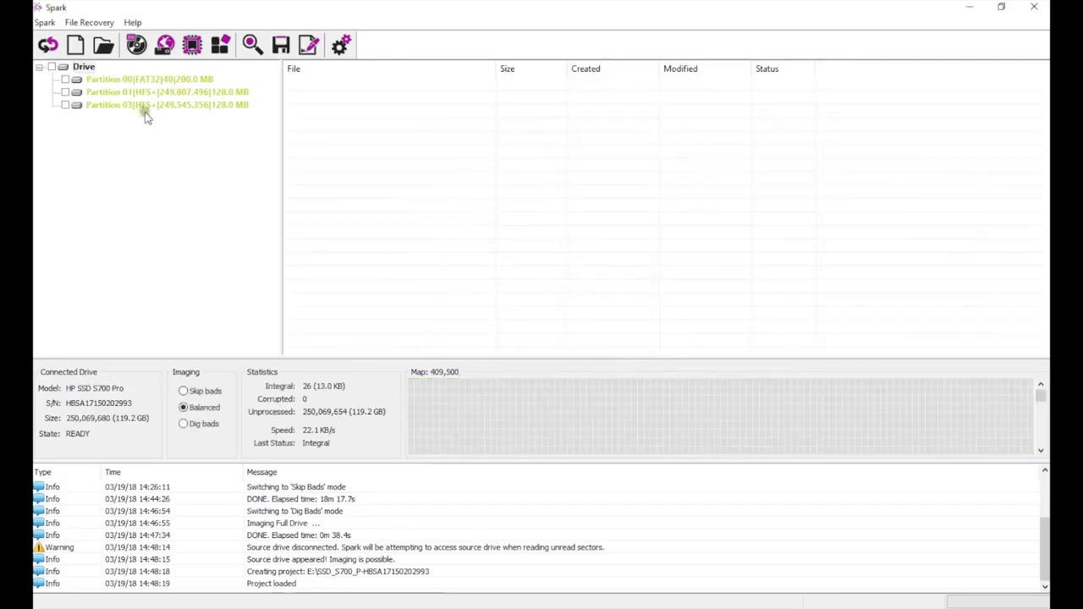
click(193, 390)
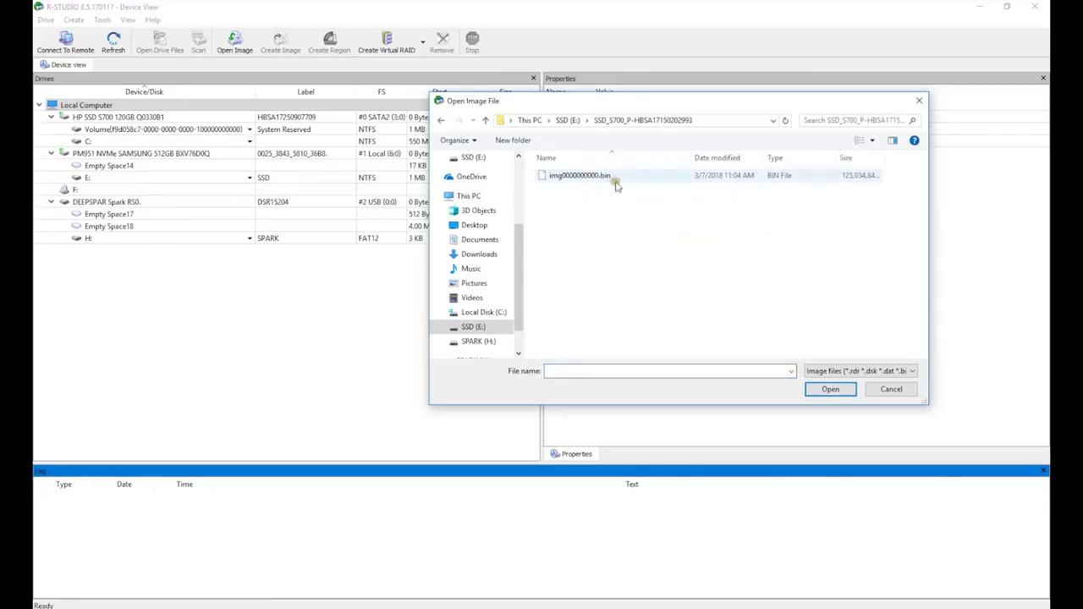
double_click(592, 176)
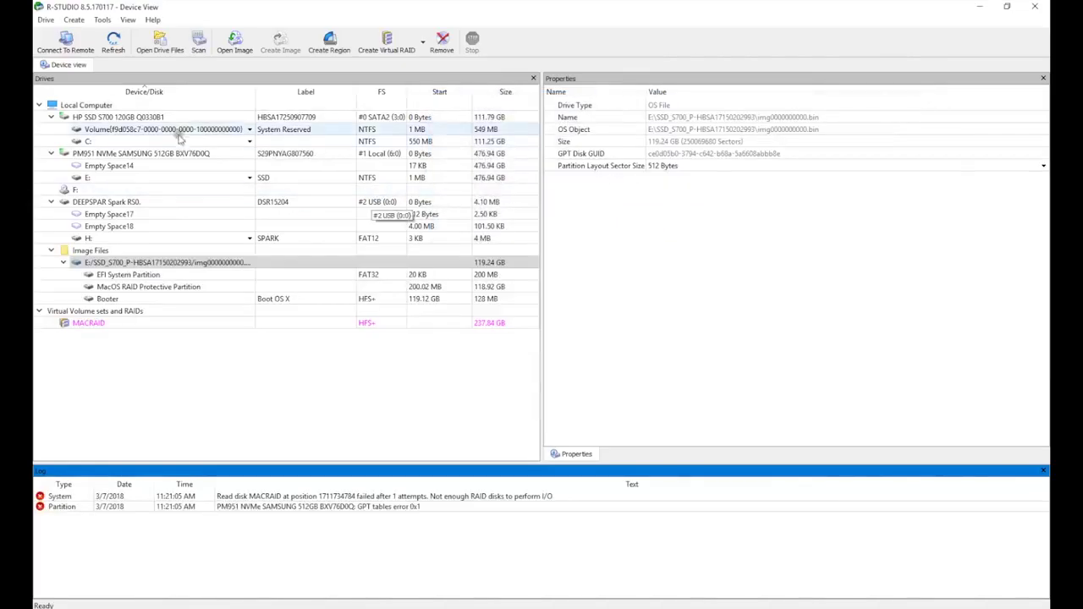
click(237, 46)
double_click(762, 179)
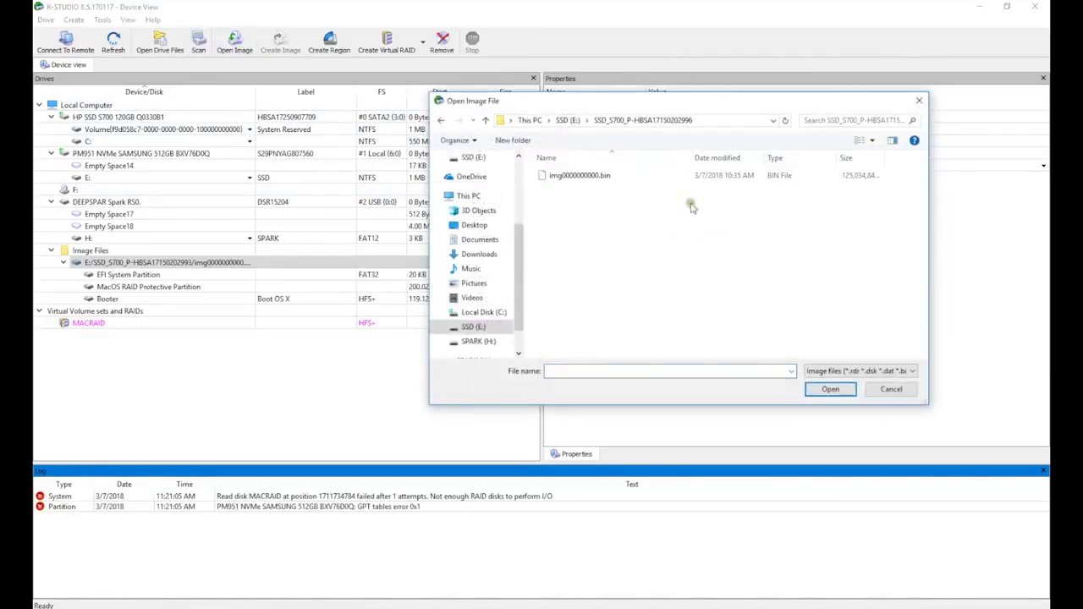
double_click(657, 176)
click(287, 416)
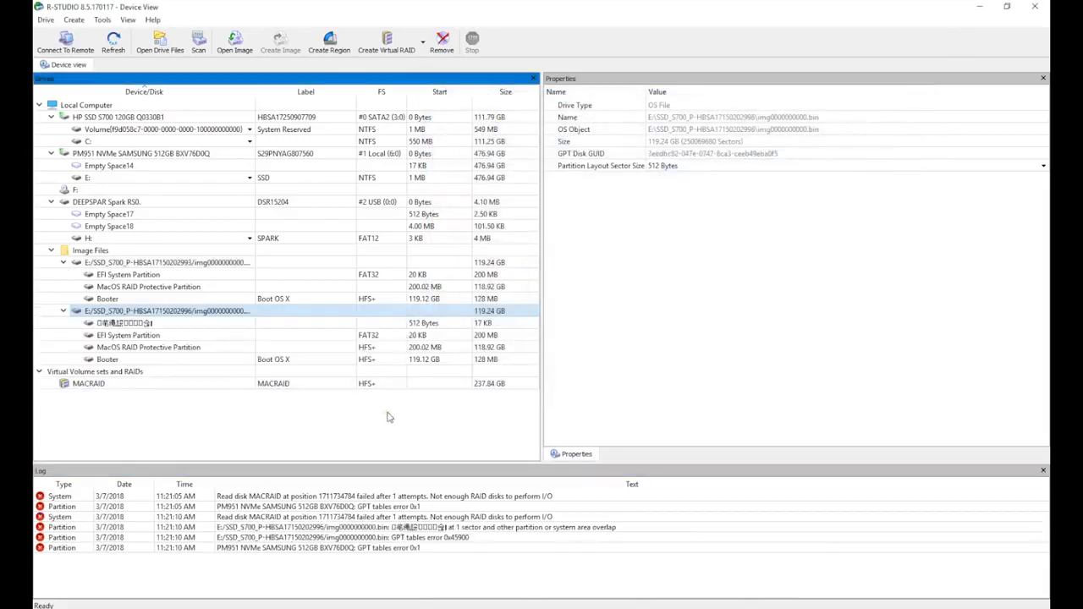
Open the MACRAID volume's files and mark all files with the jpg extension across the entire disk.
double_click(393, 383)
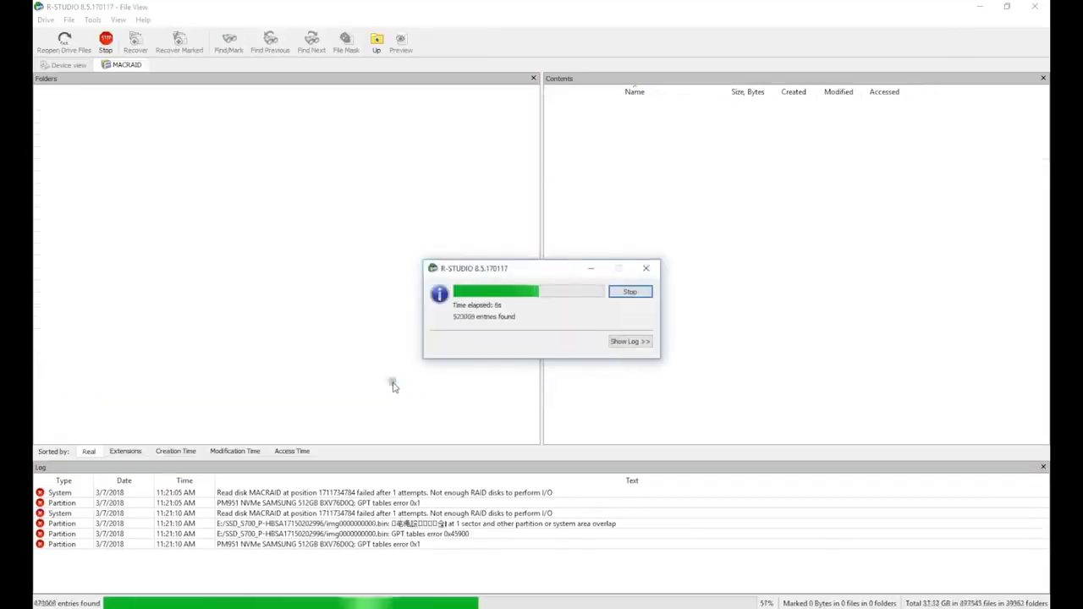
click(227, 43)
text(jpg)
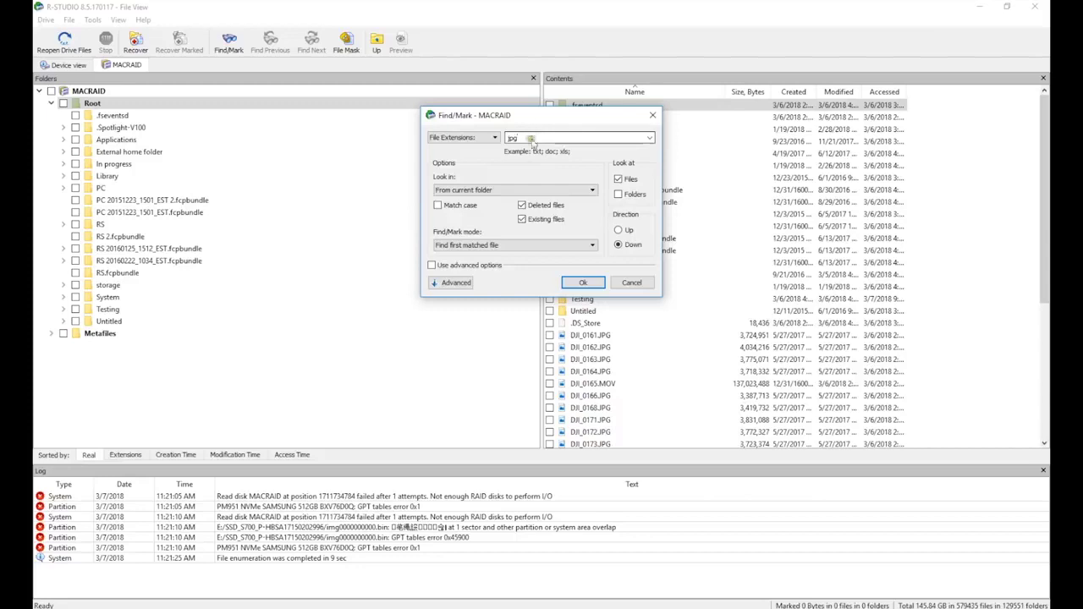
click(486, 191)
click(469, 201)
click(484, 245)
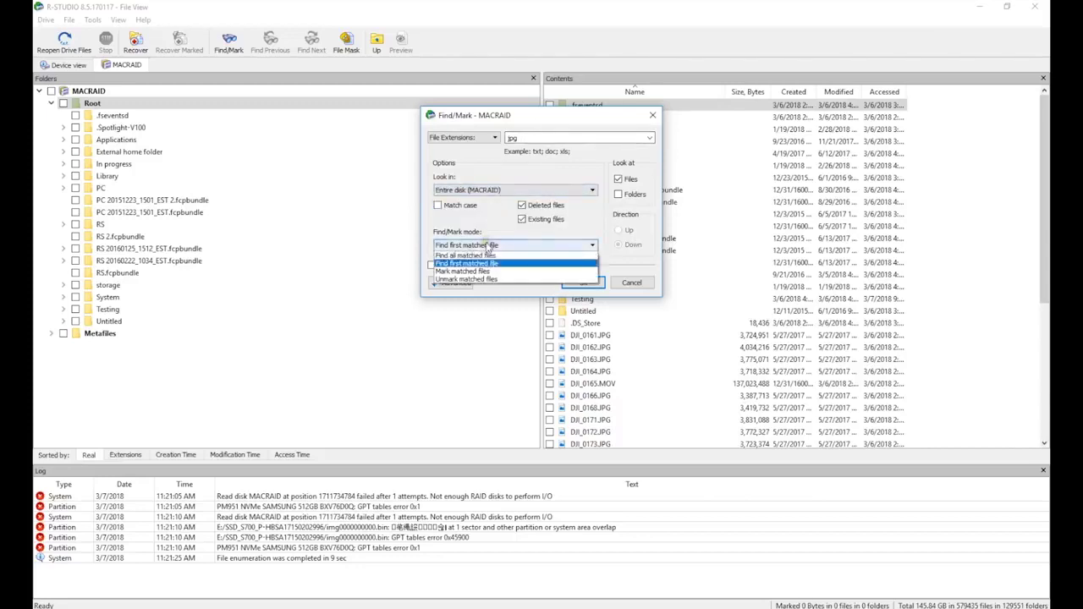
click(491, 270)
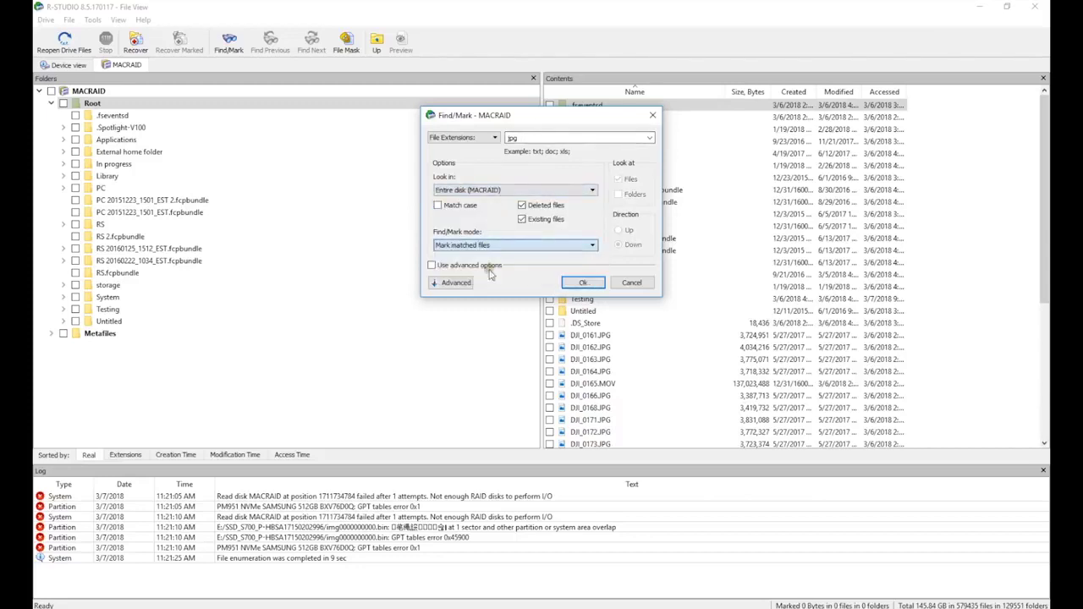
click(583, 283)
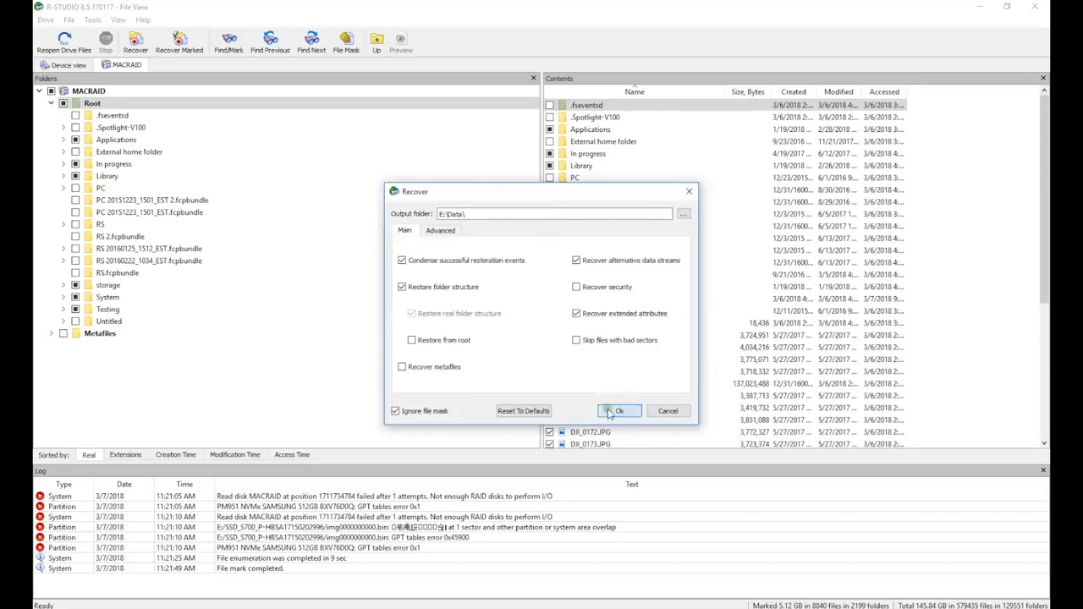
Recover the marked files to E:\Data\, creating that output folder.
click(618, 411)
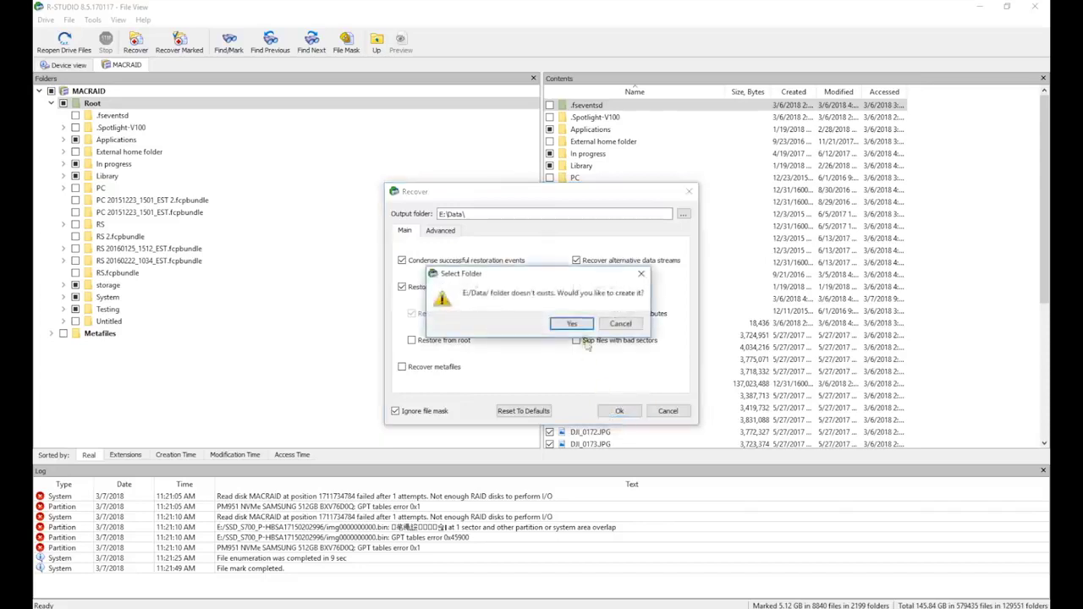
click(572, 324)
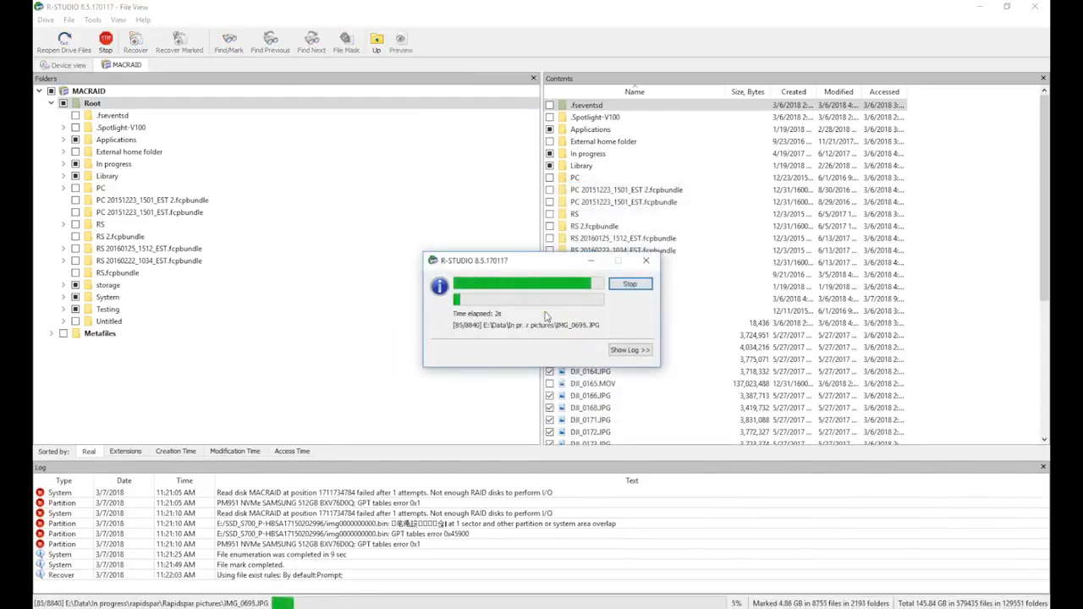